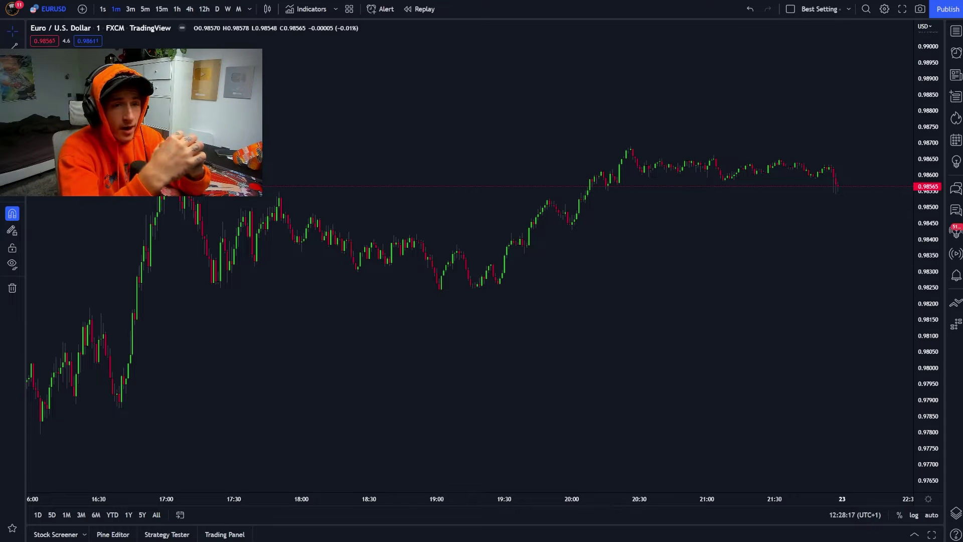
- Search the indicators for "ema" and add Moving Average Exponential to the EURUSD 1-minute chart twice
{"action": "left_click_drag", "start_coordinate": [799, 222], "coordinate": [752, 244]}
{"action": "left_click_drag", "start_coordinate": [923, 269], "coordinate": [868, 270]}
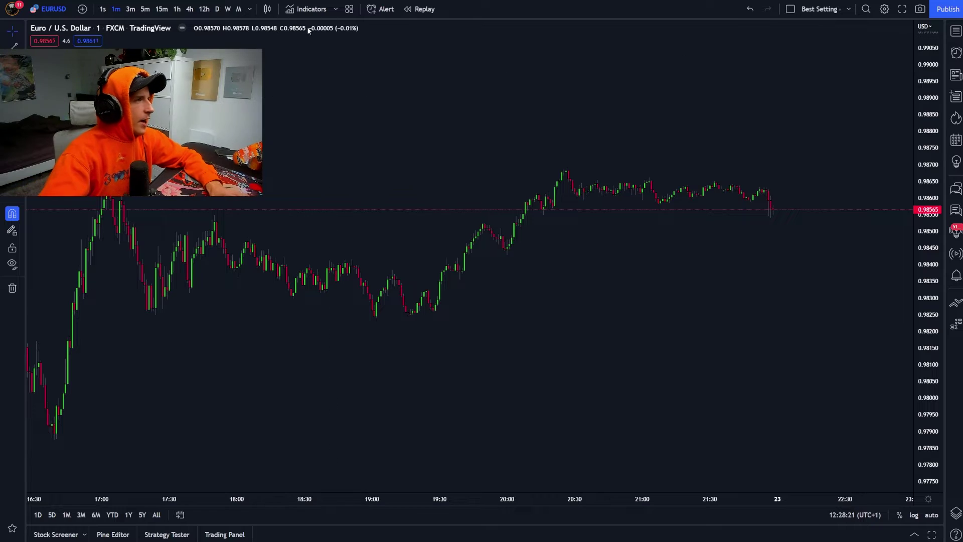
{"action": "left_click", "coordinate": [307, 9]}
{"action": "type", "text": "ema"}
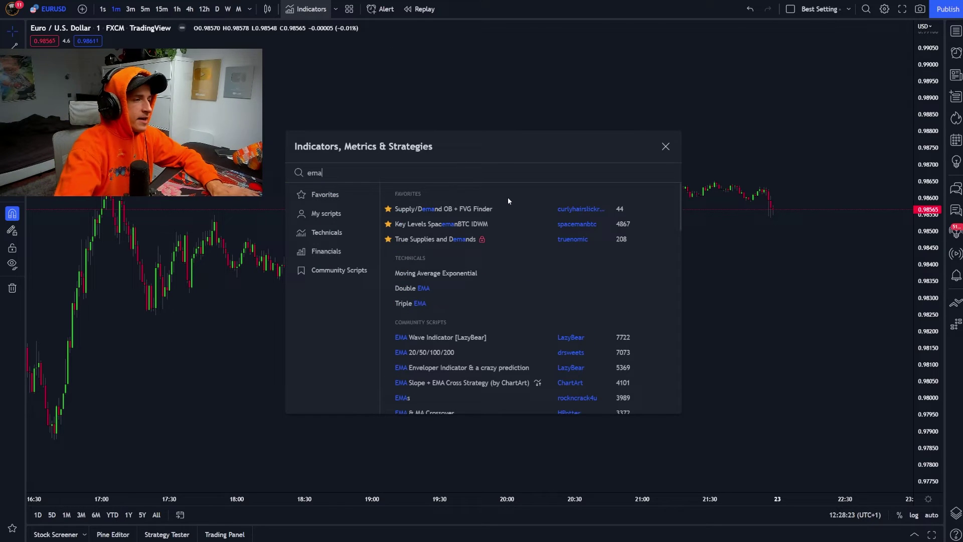
{"action": "left_click", "coordinate": [486, 273]}
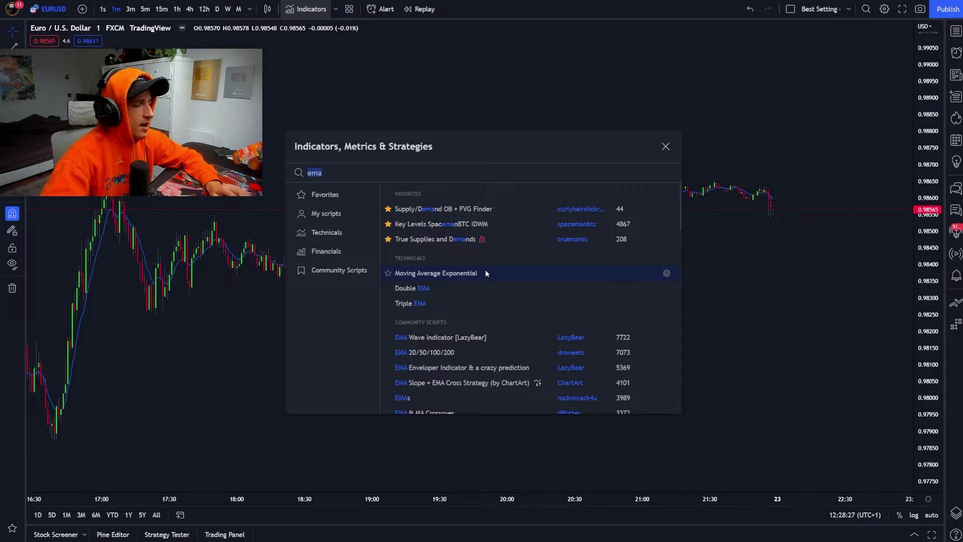
{"action": "left_click", "coordinate": [666, 146]}
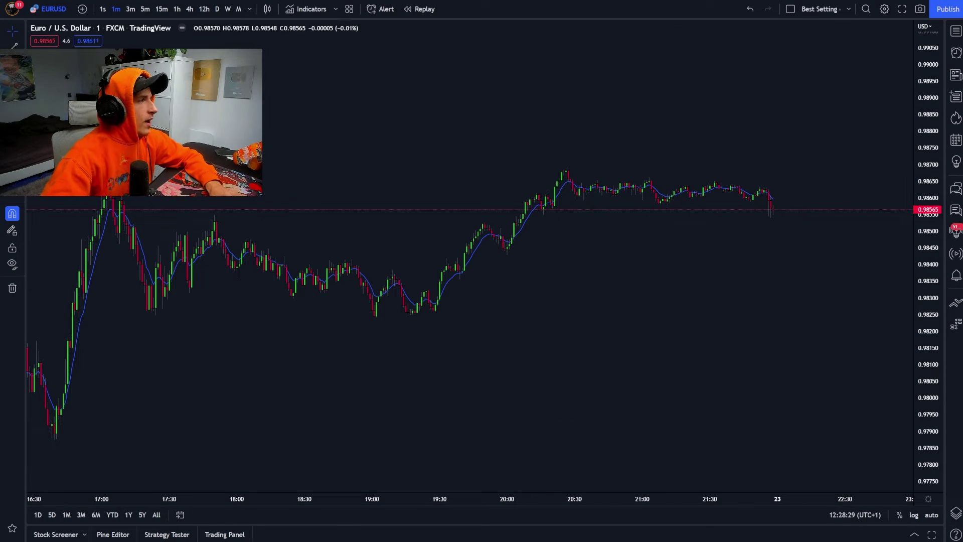
- Set the length of one EMA to 50 and apply the change
{"action": "double_click", "coordinate": [61, 54]}
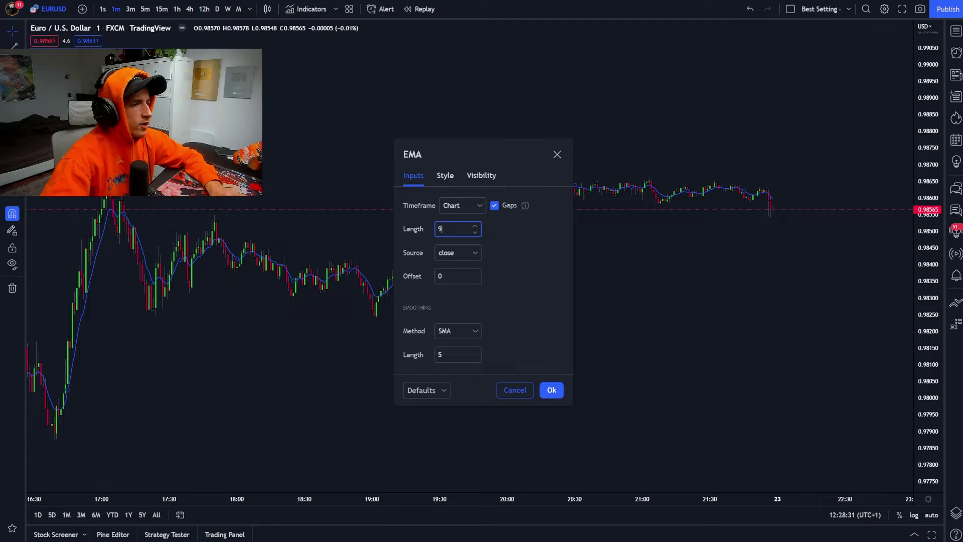
{"action": "right_click", "coordinate": [487, 282]}
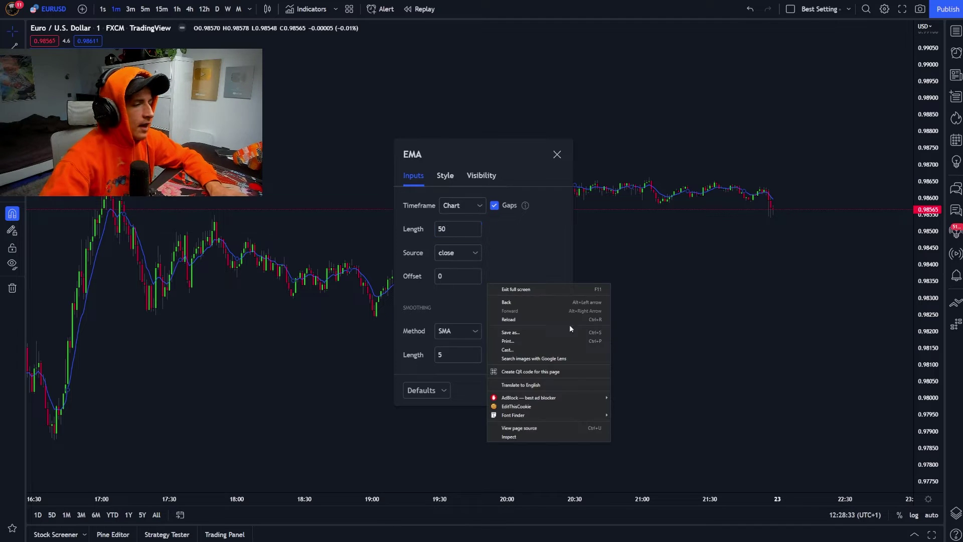
{"action": "left_click", "coordinate": [517, 272]}
{"action": "left_click", "coordinate": [556, 393]}
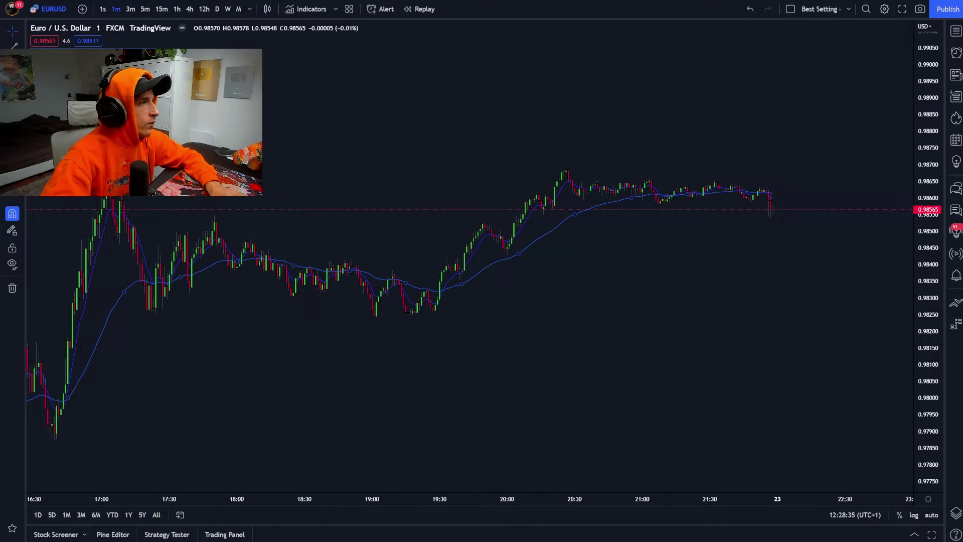
- Set the other EMA's length to 150 and color its line white
{"action": "double_click", "coordinate": [428, 217]}
{"action": "key", "text": "BackSpace"}
{"action": "type", "text": "150"}
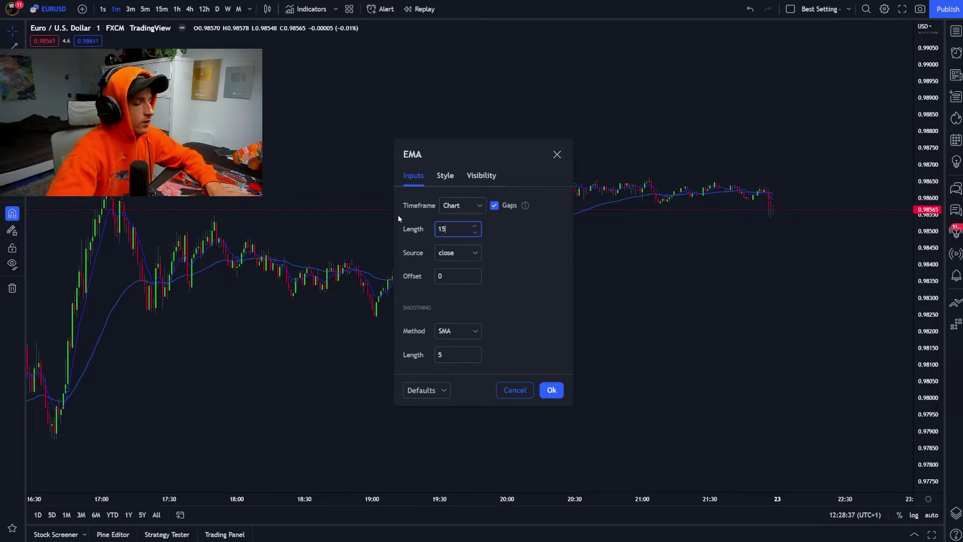
{"action": "left_click", "coordinate": [449, 179]}
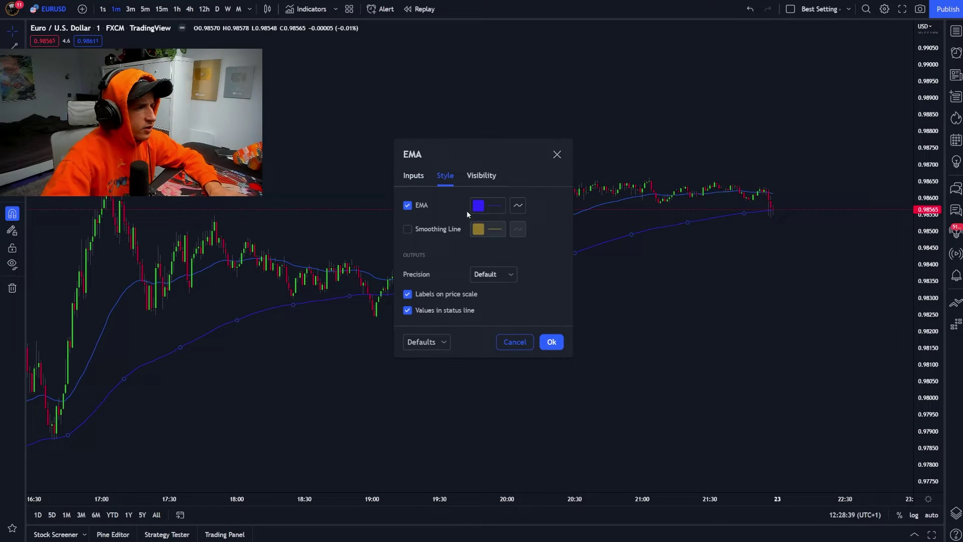
{"action": "left_click", "coordinate": [487, 206]}
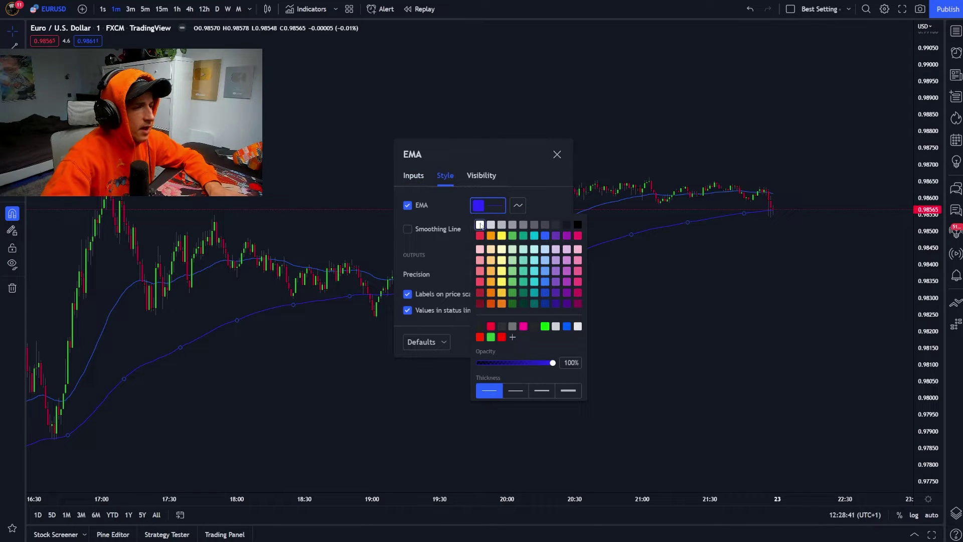
{"action": "left_click", "coordinate": [480, 225]}
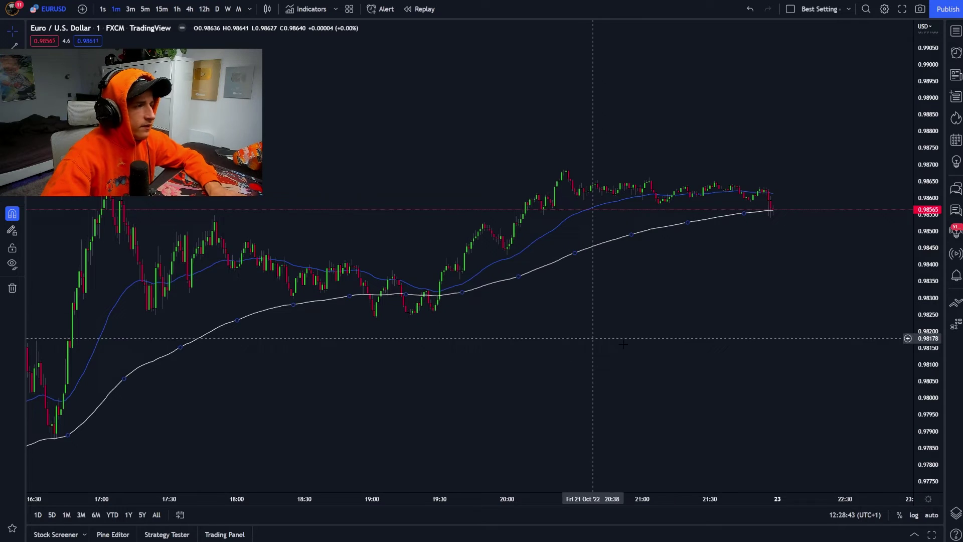
{"action": "left_click", "coordinate": [552, 342]}
- Change the line color of the 50-period EMA to red
{"action": "left_click", "coordinate": [110, 55]}
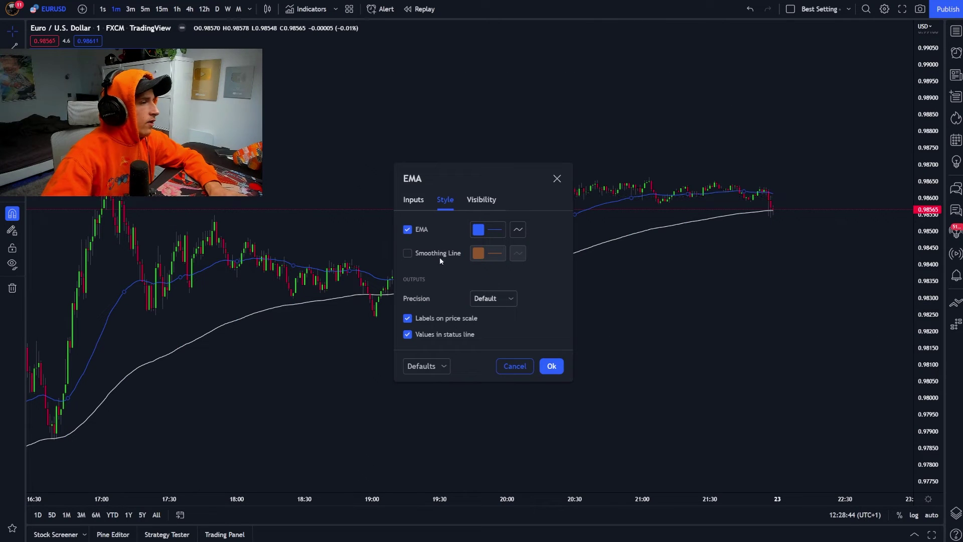
{"action": "left_click", "coordinate": [414, 200]}
{"action": "left_click", "coordinate": [445, 200]}
{"action": "left_click", "coordinate": [482, 229]}
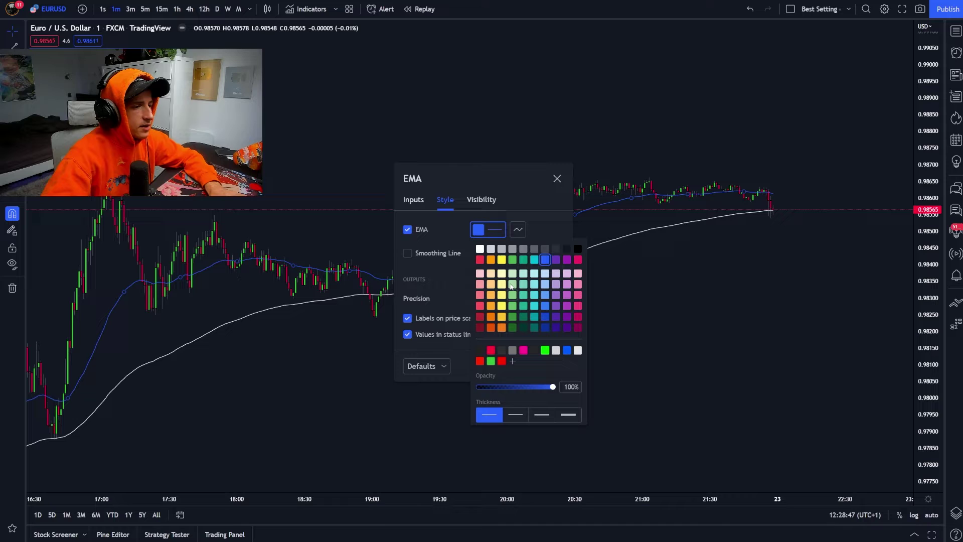
{"action": "left_click", "coordinate": [481, 259]}
{"action": "left_click", "coordinate": [523, 219]}
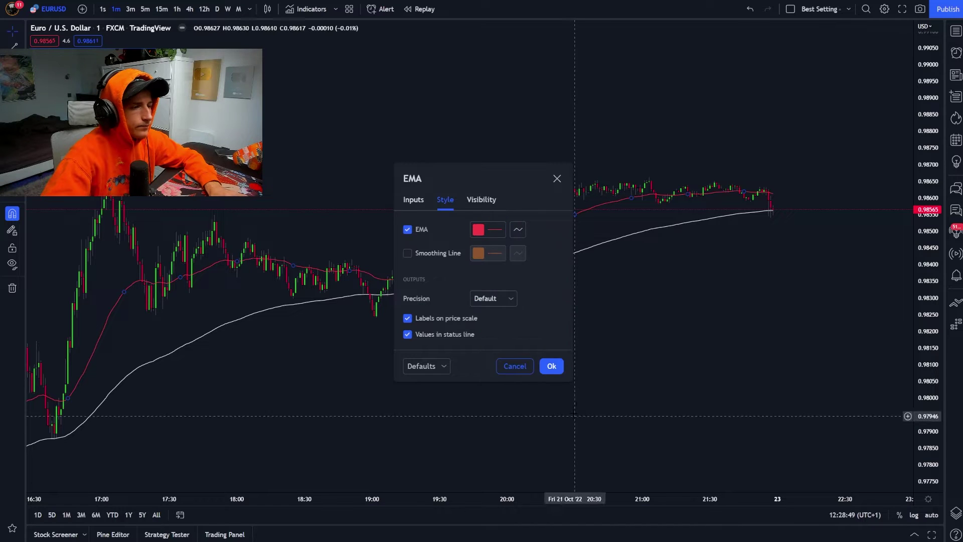
{"action": "left_click", "coordinate": [551, 365]}
- Find the built-in Stochastic indicator and add it to the chart
{"action": "left_click_drag", "start_coordinate": [555, 384], "coordinate": [539, 386]}
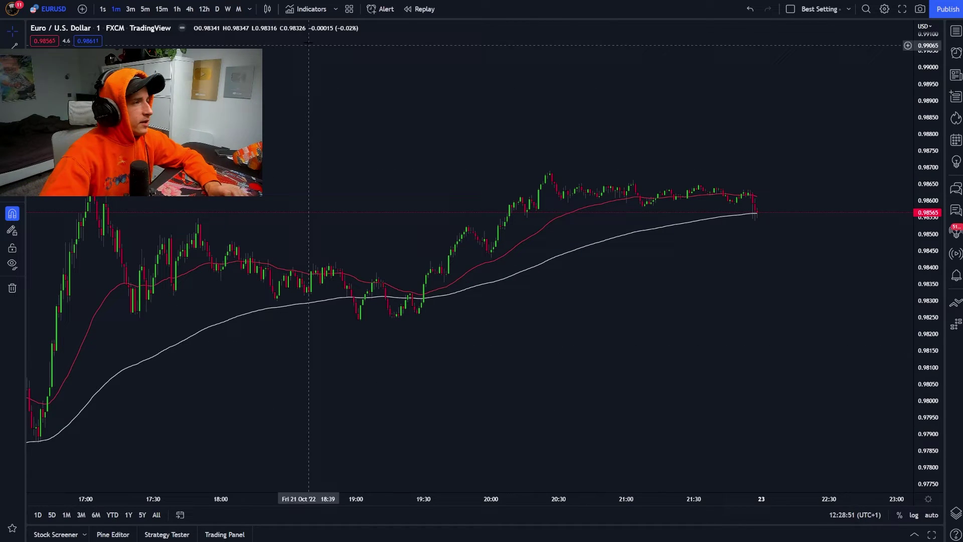
{"action": "left_click", "coordinate": [304, 11]}
{"action": "type", "text": "stochas"}
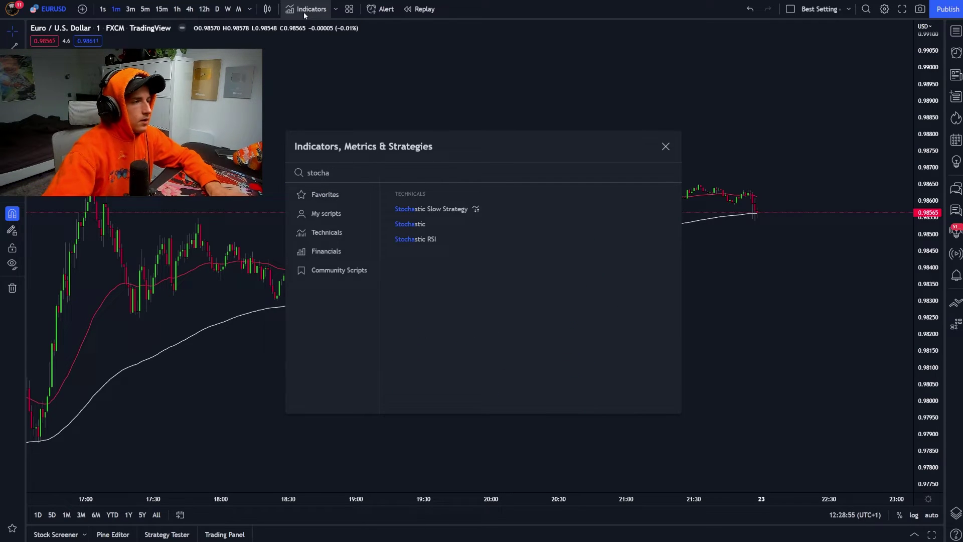
{"action": "left_click", "coordinate": [444, 225]}
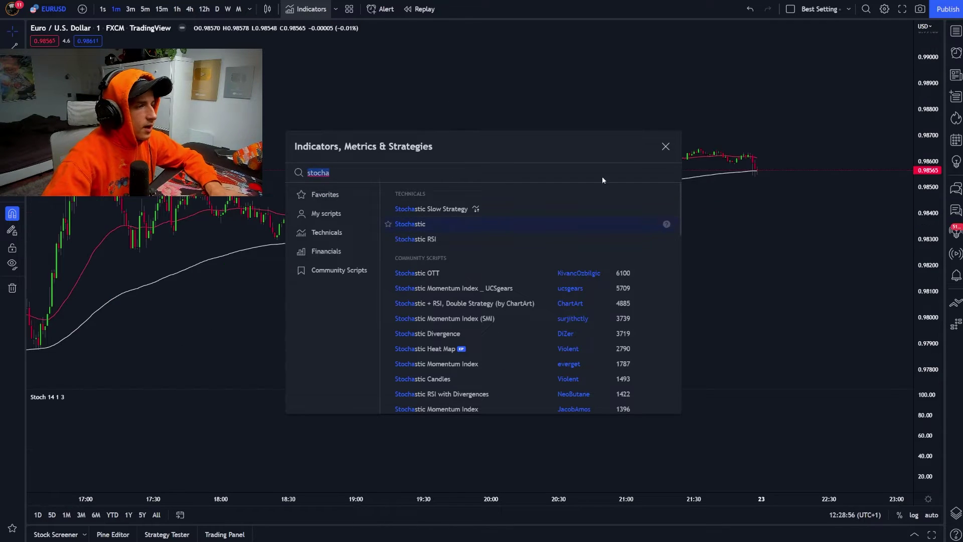
{"action": "left_click", "coordinate": [666, 146]}
- Search the indicators for "sessions" and add the community script Sessions on Chart
{"action": "left_click", "coordinate": [307, 8]}
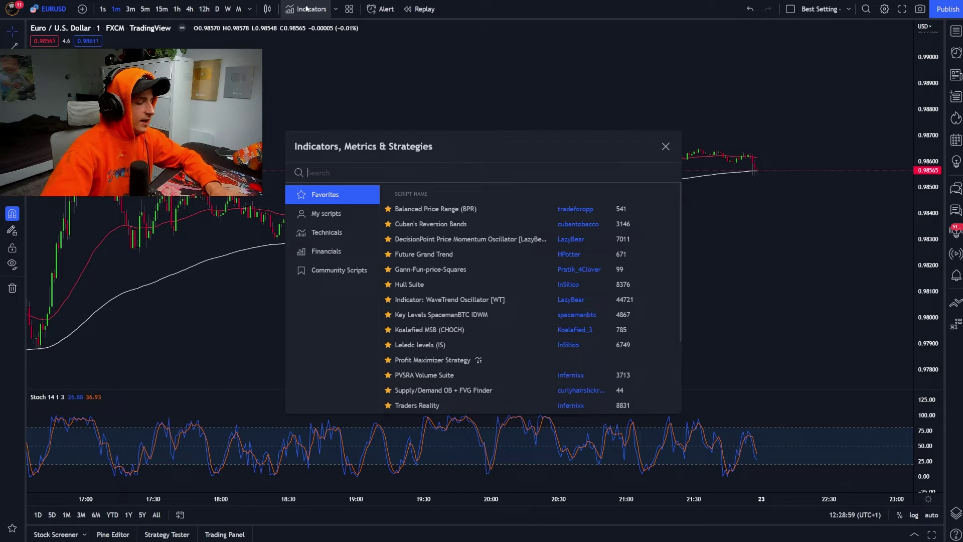
{"action": "type", "text": "sessions"}
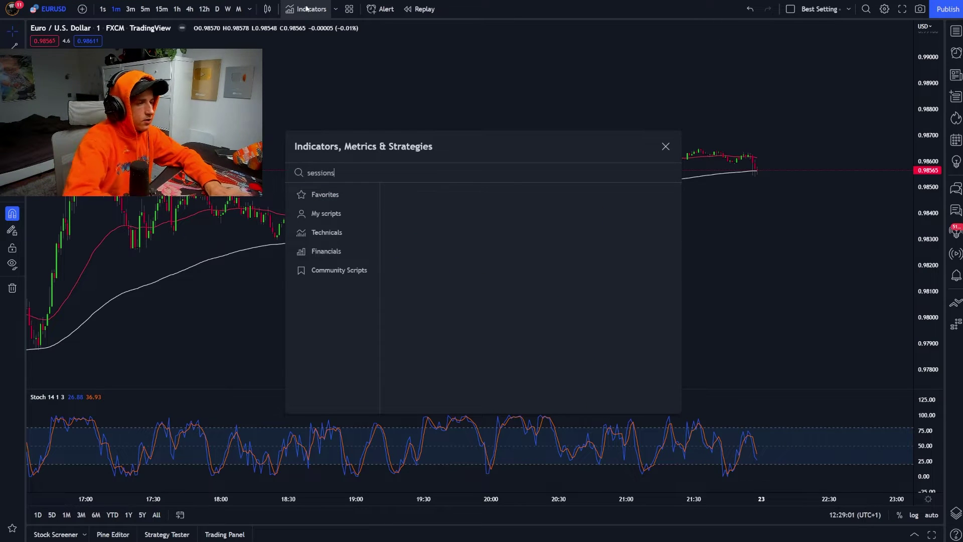
{"action": "left_click", "coordinate": [428, 240]}
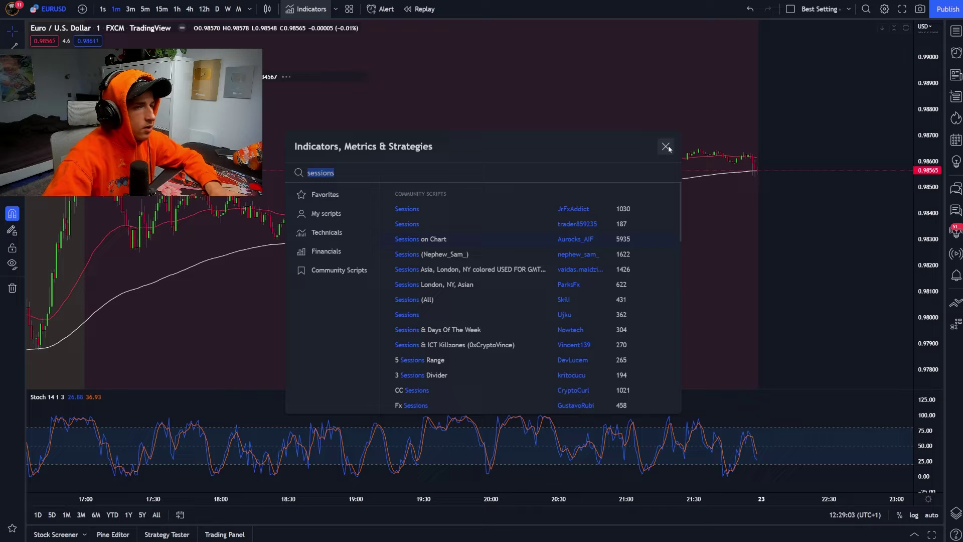
{"action": "left_click", "coordinate": [666, 146]}
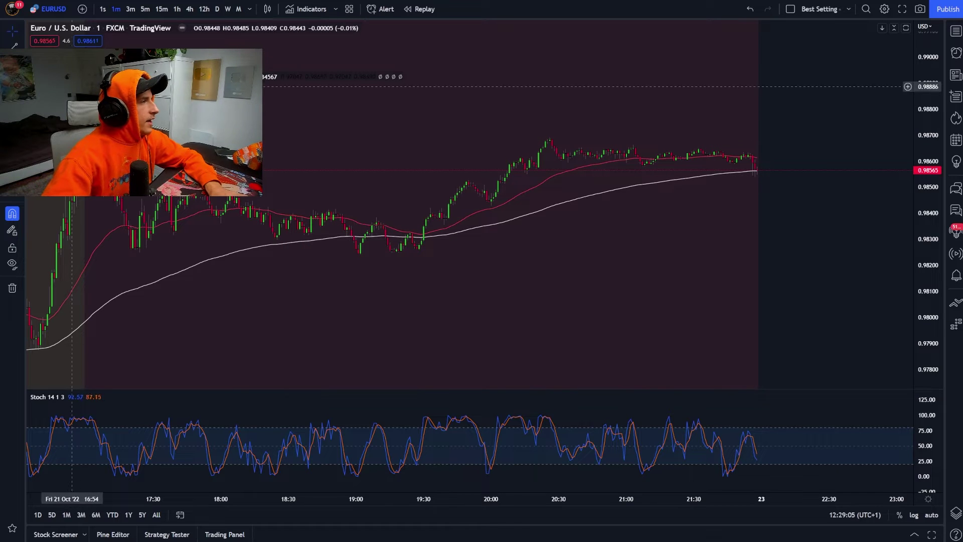
- Turn off the Tokyo session in the Sessions indicator's inputs, leaving London and New York enabled
{"action": "left_click", "coordinate": [299, 77]}
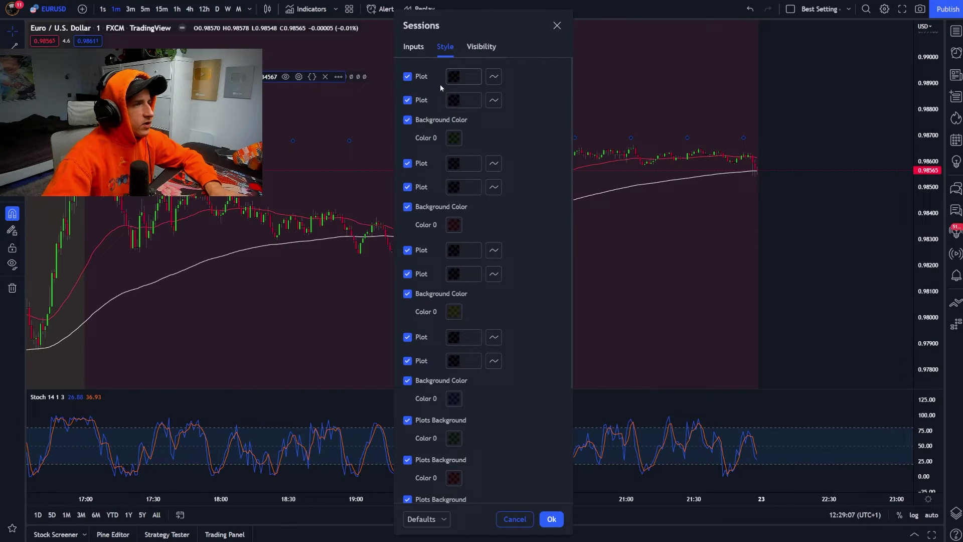
{"action": "left_click", "coordinate": [413, 46]}
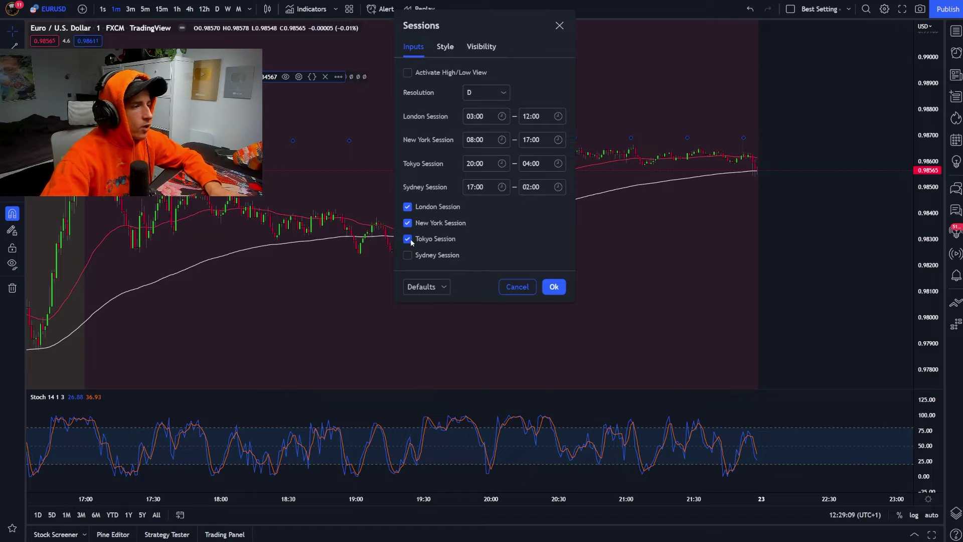
{"action": "left_click", "coordinate": [553, 287]}
- Circle the unshaded overnight stretch before the 21 October London session with a white brush stroke, and delete the drawing
{"action": "scroll", "coordinate": [826, 301], "scroll_direction": "down", "scroll_amount": 5}
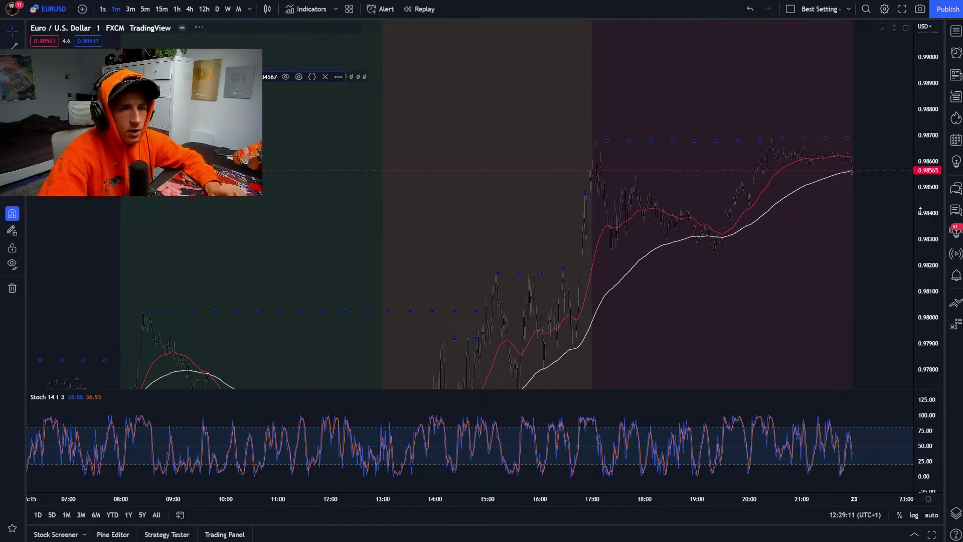
{"action": "scroll", "coordinate": [826, 301], "scroll_direction": "down", "scroll_amount": 5}
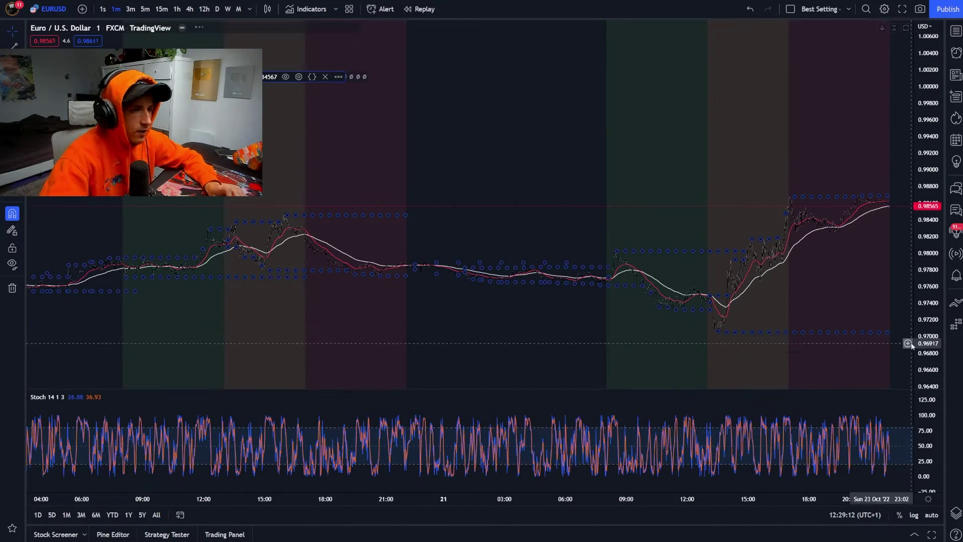
{"action": "left_click_drag", "start_coordinate": [599, 278], "coordinate": [489, 243]}
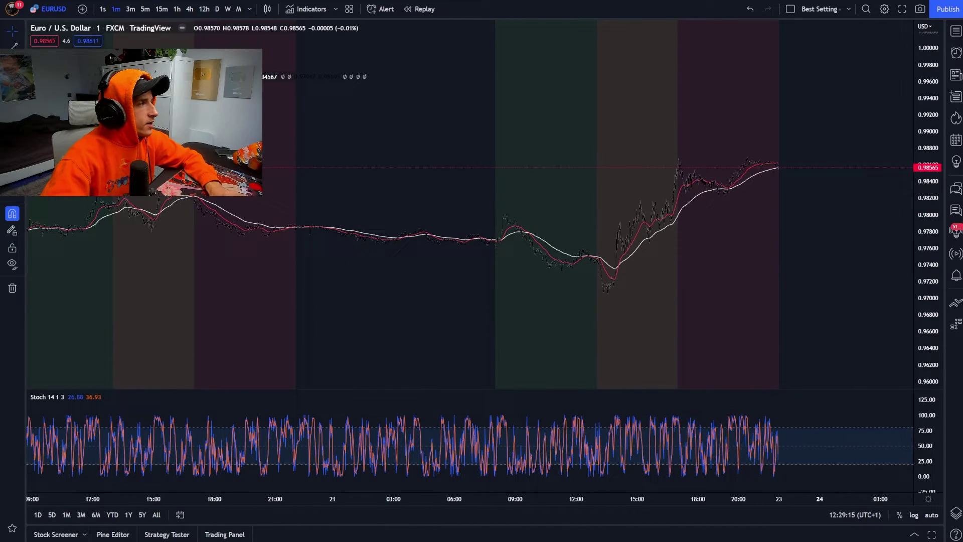
{"action": "mouse_move", "coordinate": [329, 147]}
{"action": "left_mouse_down"}
{"action": "mouse_move", "coordinate": [293, 205]}
{"action": "mouse_move", "coordinate": [497, 204]}
{"action": "mouse_move", "coordinate": [346, 142]}
{"action": "left_mouse_up"}
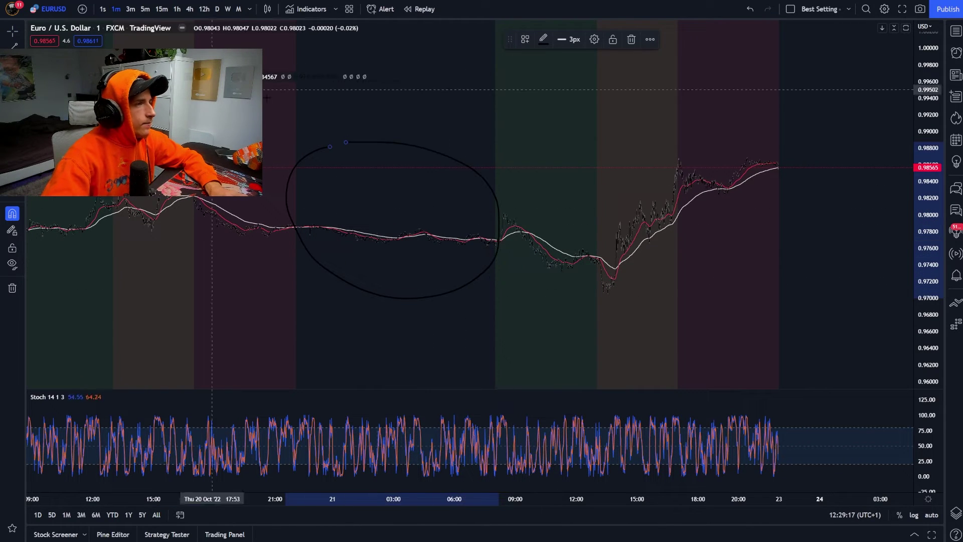
{"action": "left_click", "coordinate": [543, 40]}
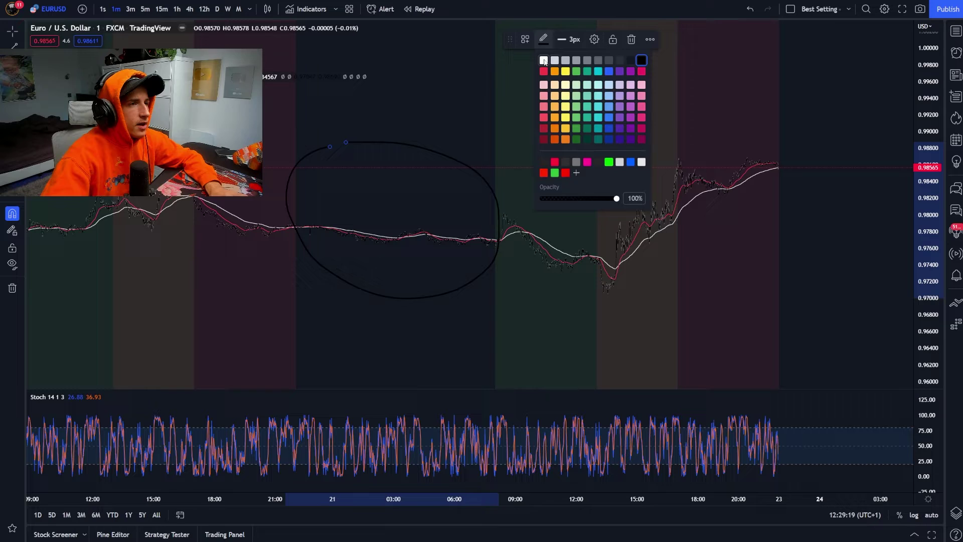
{"action": "left_click", "coordinate": [544, 60]}
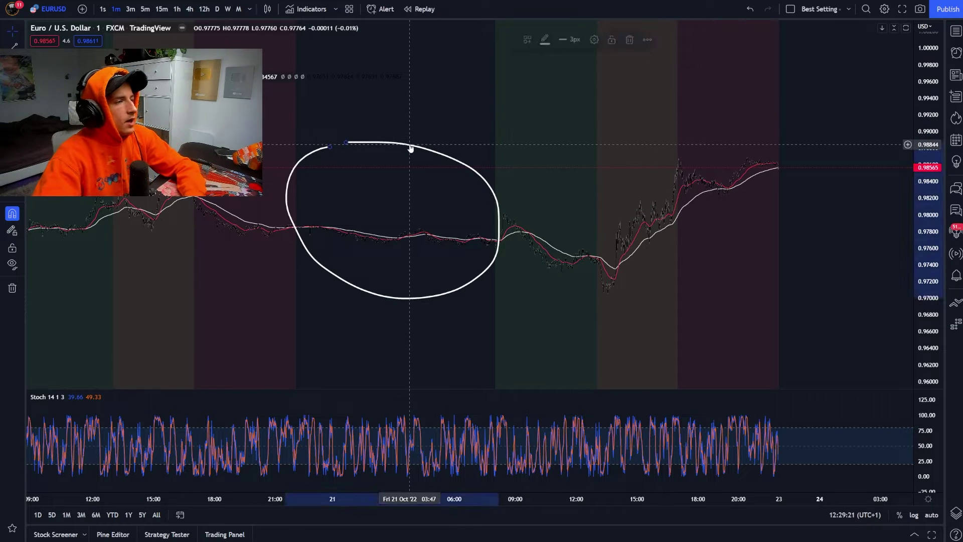
{"action": "key", "text": "Delete"}
- Sketch the 21 October price swings across the shaded sessions with freehand brush strokes, and undo them
{"action": "left_click_drag", "start_coordinate": [457, 243], "coordinate": [427, 249]}
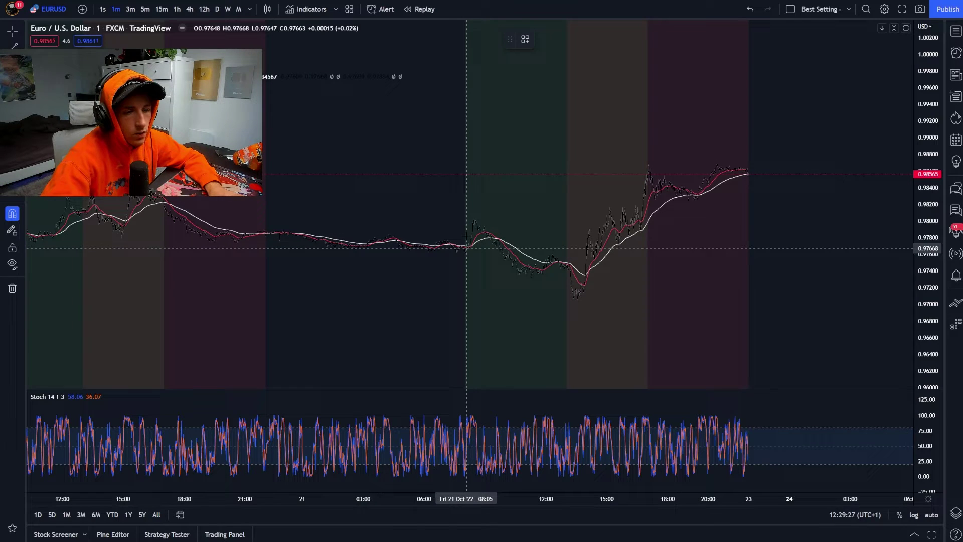
{"action": "mouse_move", "coordinate": [460, 250]}
{"action": "left_mouse_down"}
{"action": "mouse_move", "coordinate": [480, 215]}
{"action": "mouse_move", "coordinate": [570, 286]}
{"action": "mouse_move", "coordinate": [655, 171]}
{"action": "mouse_move", "coordinate": [753, 172]}
{"action": "mouse_move", "coordinate": [801, 200]}
{"action": "mouse_move", "coordinate": [848, 184]}
{"action": "left_mouse_up"}
{"action": "key", "text": "ctrl+z"}
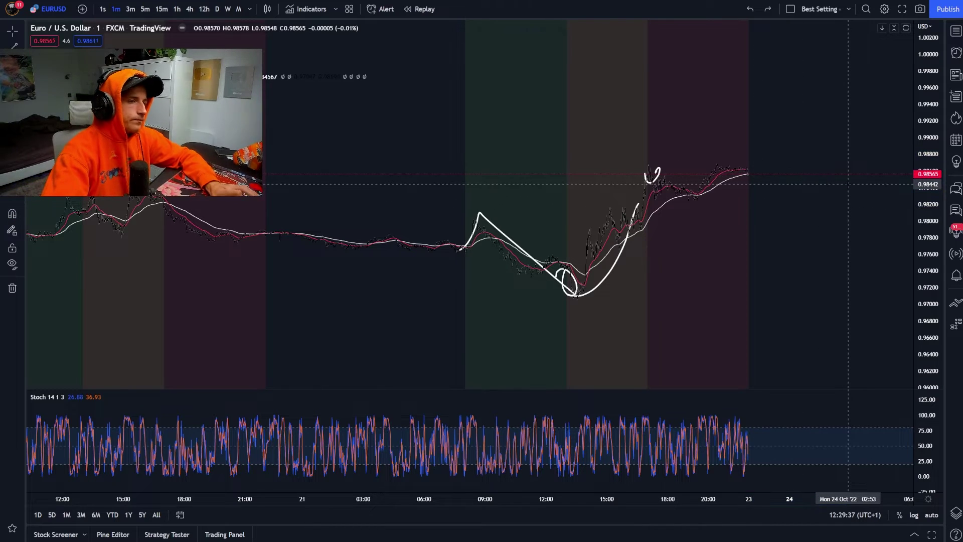
{"action": "key", "text": "ctrl+z"}
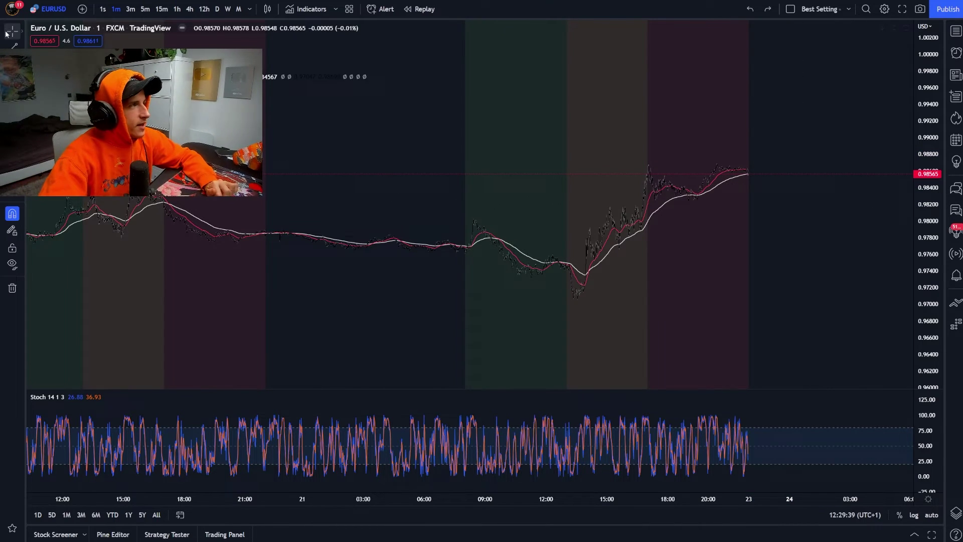
{"action": "scroll", "coordinate": [404, 260], "scroll_direction": "up", "scroll_amount": 7}
{"action": "left_click_drag", "start_coordinate": [926, 281], "coordinate": [926, 207]}
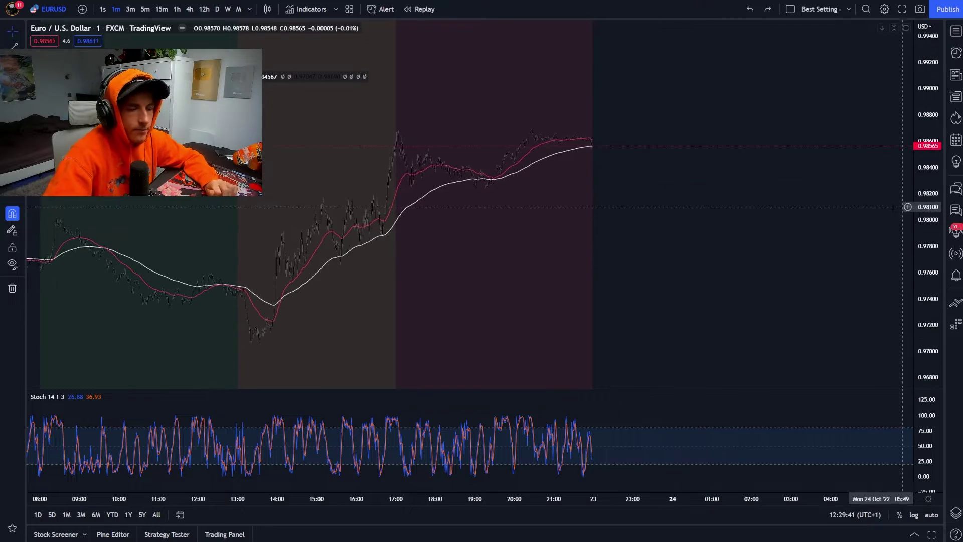
{"action": "left_click_drag", "start_coordinate": [682, 254], "coordinate": [756, 245]}
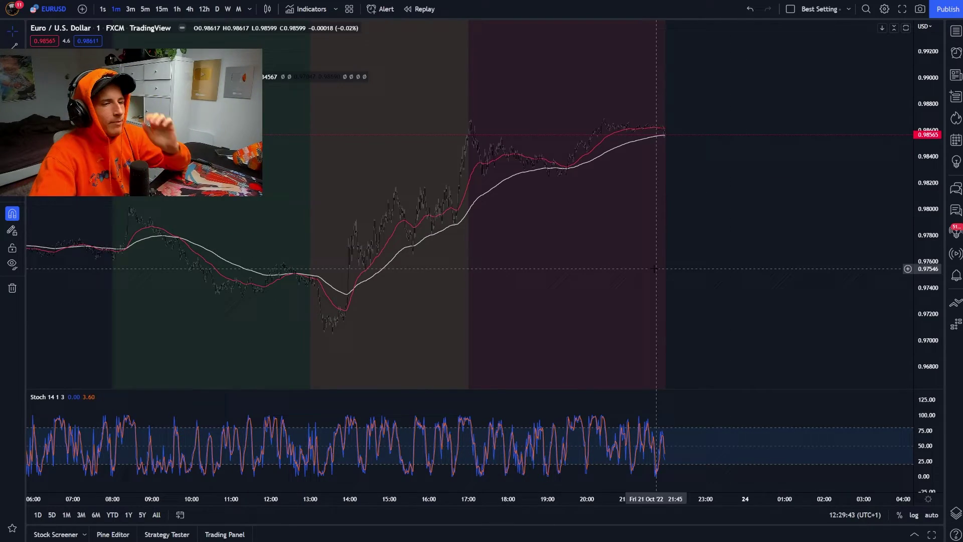
{"action": "scroll", "coordinate": [652, 263], "scroll_direction": "up", "scroll_amount": 4}
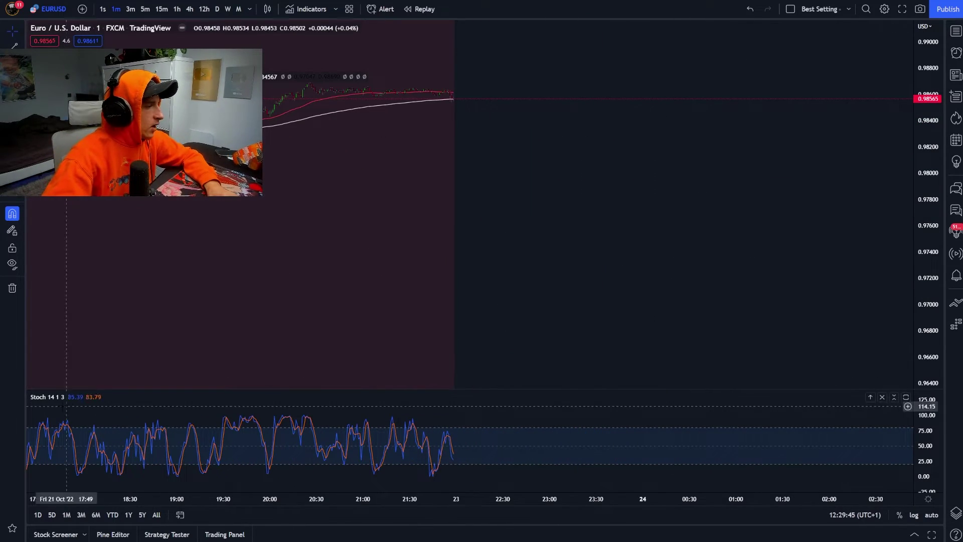
- Set the Stochastic indicator's %K Length, %K Smoothing and %D Smoothing to 5 each
{"action": "left_click", "coordinate": [86, 397]}
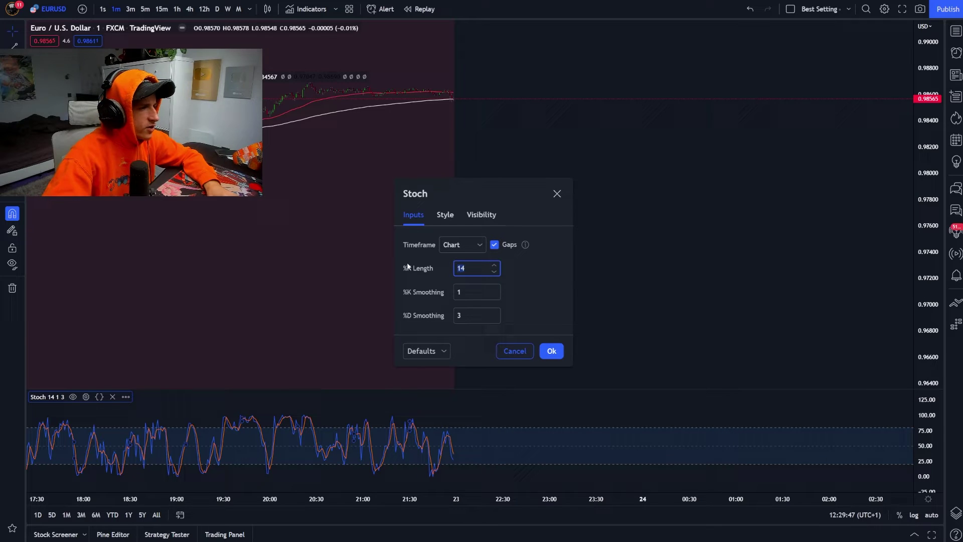
{"action": "left_click", "coordinate": [548, 350]}
- Examine price, the two EMAs and the Stochastic from the end of 21 October back to the London session
{"action": "left_click_drag", "start_coordinate": [511, 237], "coordinate": [792, 304]}
{"action": "scroll", "coordinate": [590, 258], "scroll_direction": "up", "scroll_amount": 2}
{"action": "left_click_drag", "start_coordinate": [921, 340], "coordinate": [919, 97]}
{"action": "left_click_drag", "start_coordinate": [827, 147], "coordinate": [856, 231]}
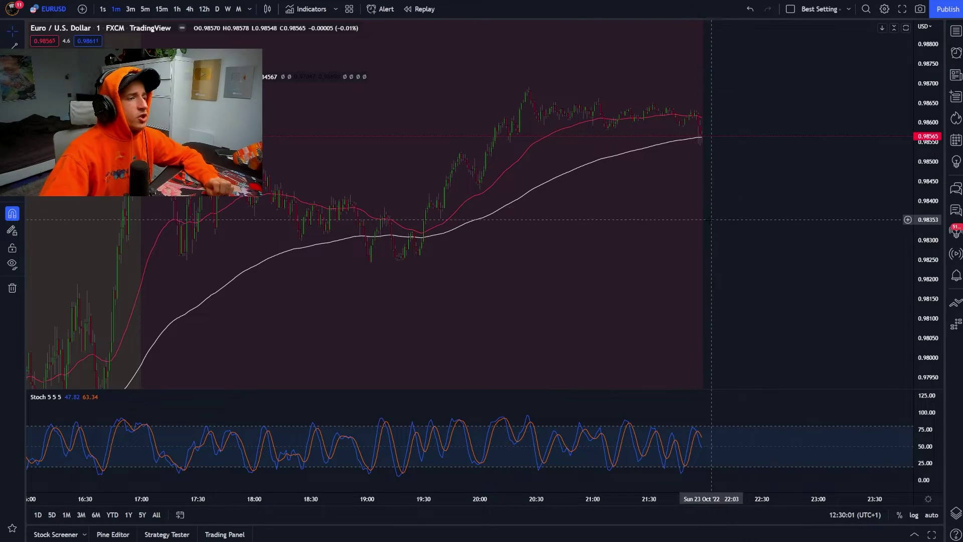
{"action": "left_click_drag", "start_coordinate": [568, 246], "coordinate": [742, 151]}
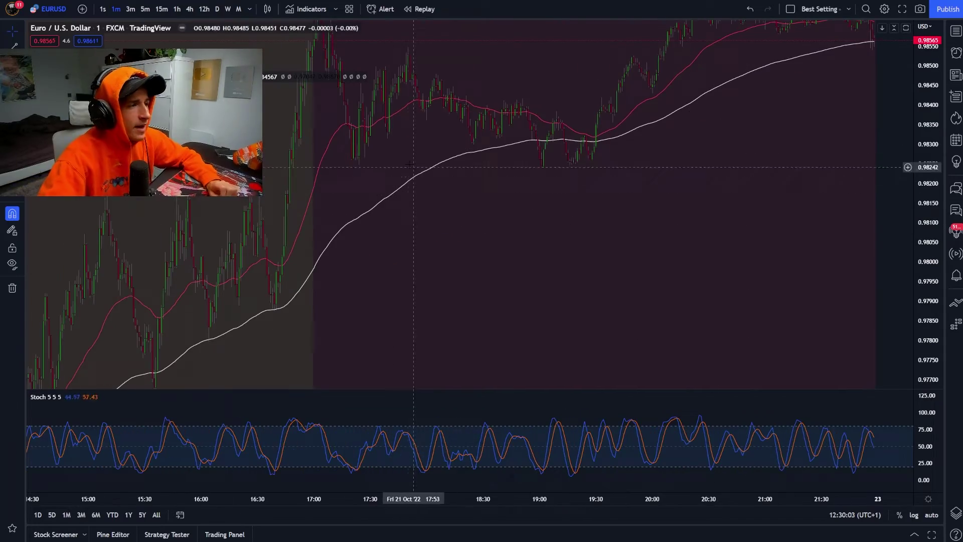
{"action": "scroll", "coordinate": [387, 226], "scroll_direction": "left", "scroll_amount": 2}
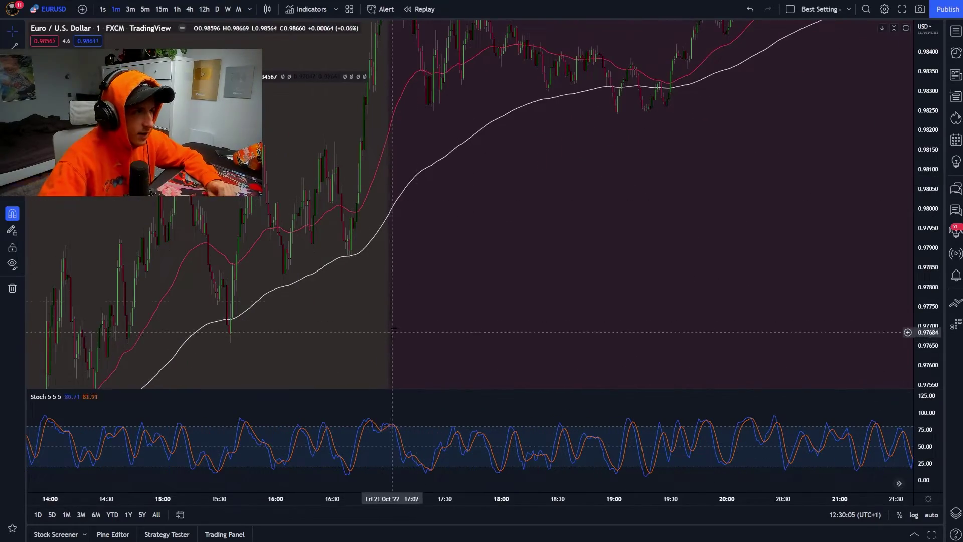
{"action": "scroll", "coordinate": [388, 329], "scroll_direction": "down", "scroll_amount": 6}
{"action": "scroll", "coordinate": [652, 281], "scroll_direction": "up", "scroll_amount": 4}
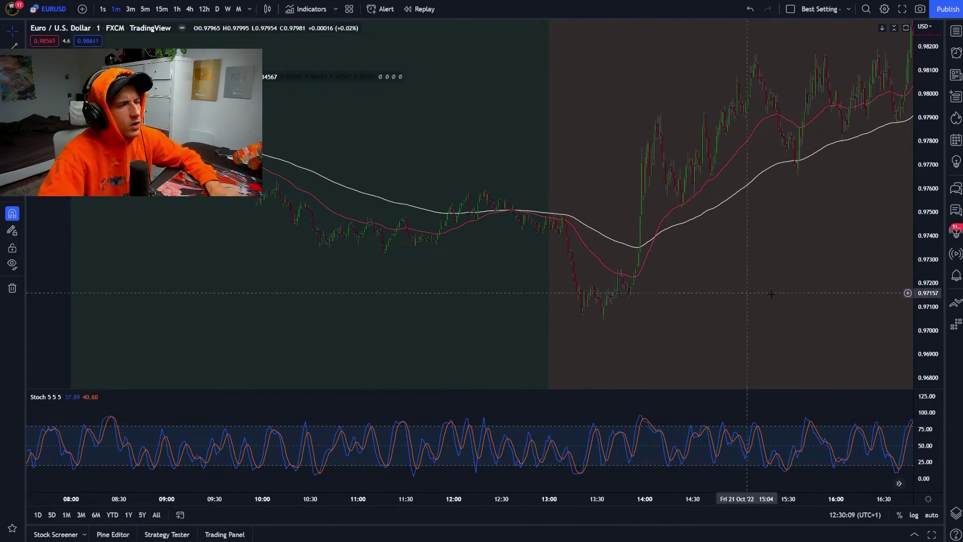
- Examine at close range how price meets the EMAs around the 13:00 New York open on 21 October, and dismiss the Dropbox notification
{"action": "scroll", "coordinate": [652, 281], "scroll_direction": "up", "scroll_amount": 2}
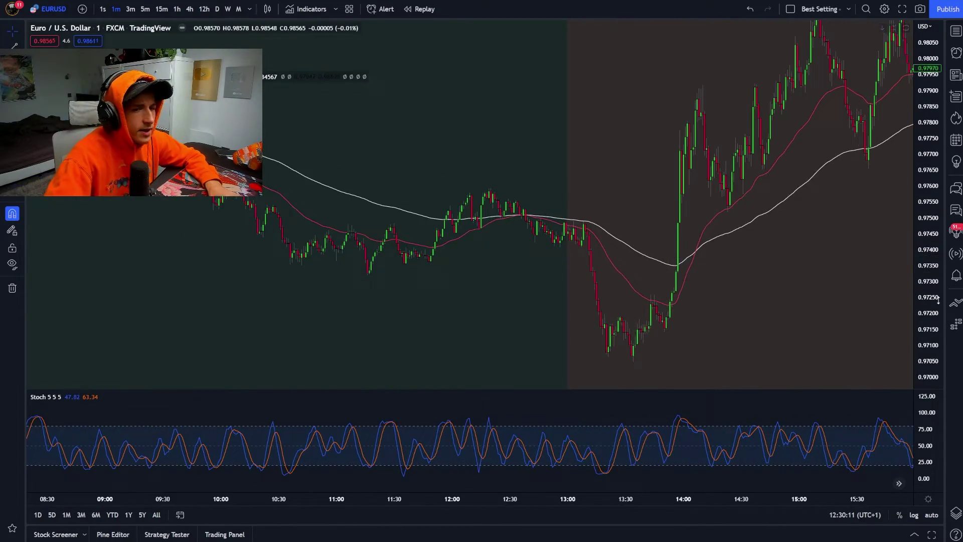
{"action": "left_click_drag", "start_coordinate": [928, 260], "coordinate": [929, 207]}
{"action": "left_click_drag", "start_coordinate": [616, 222], "coordinate": [637, 239]}
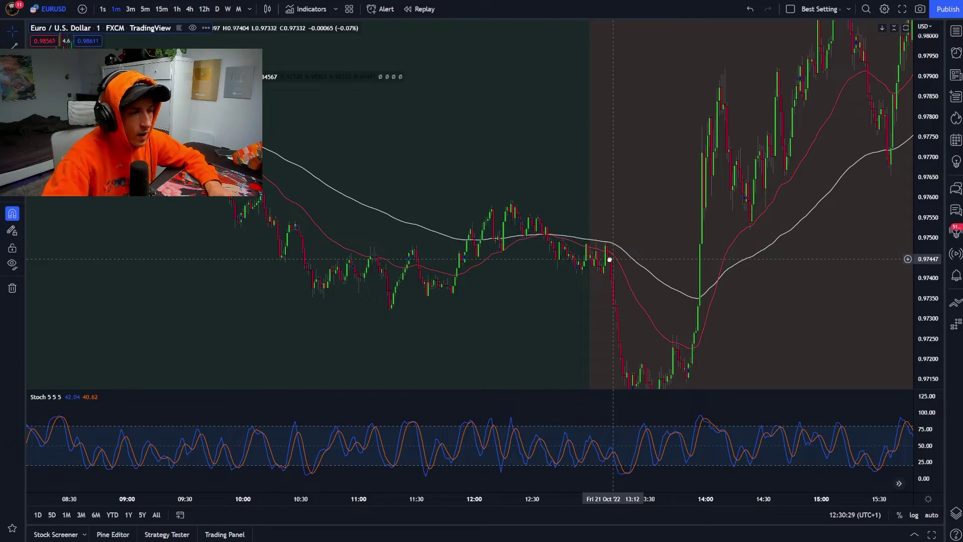
{"action": "left_click_drag", "start_coordinate": [615, 260], "coordinate": [594, 247]}
{"action": "left_click_drag", "start_coordinate": [923, 328], "coordinate": [922, 297]}
{"action": "scroll", "coordinate": [647, 290], "scroll_direction": "up", "scroll_amount": 2}
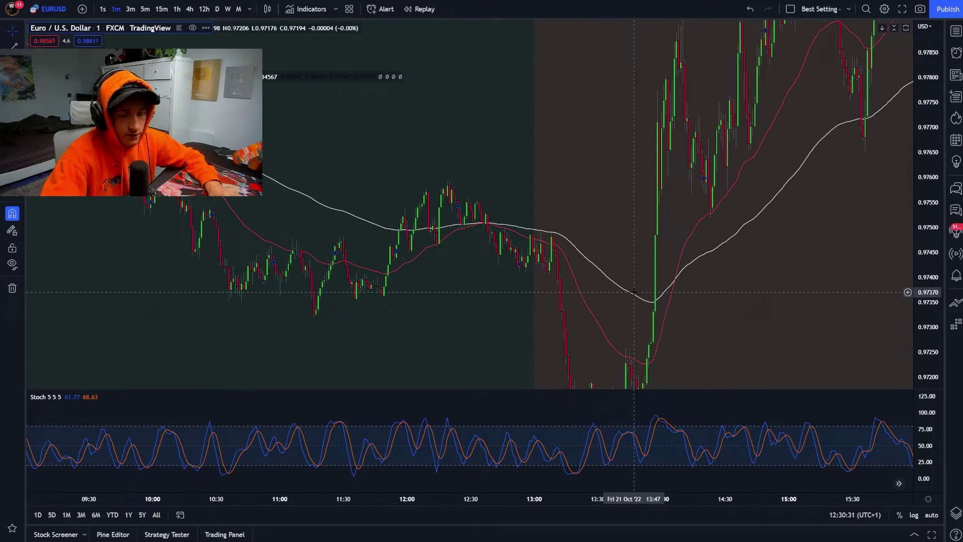
{"action": "scroll", "coordinate": [652, 292], "scroll_direction": "up", "scroll_amount": 2}
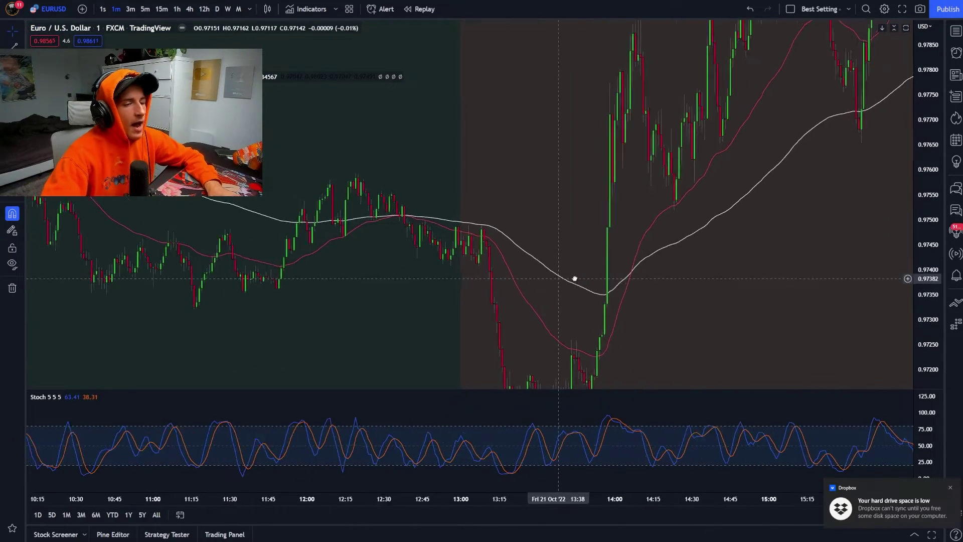
{"action": "left_click_drag", "start_coordinate": [572, 278], "coordinate": [618, 280]}
{"action": "left_click_drag", "start_coordinate": [923, 343], "coordinate": [923, 324]}
{"action": "left_click_drag", "start_coordinate": [617, 291], "coordinate": [623, 295]}
{"action": "scroll", "coordinate": [623, 295], "scroll_direction": "up", "scroll_amount": 1}
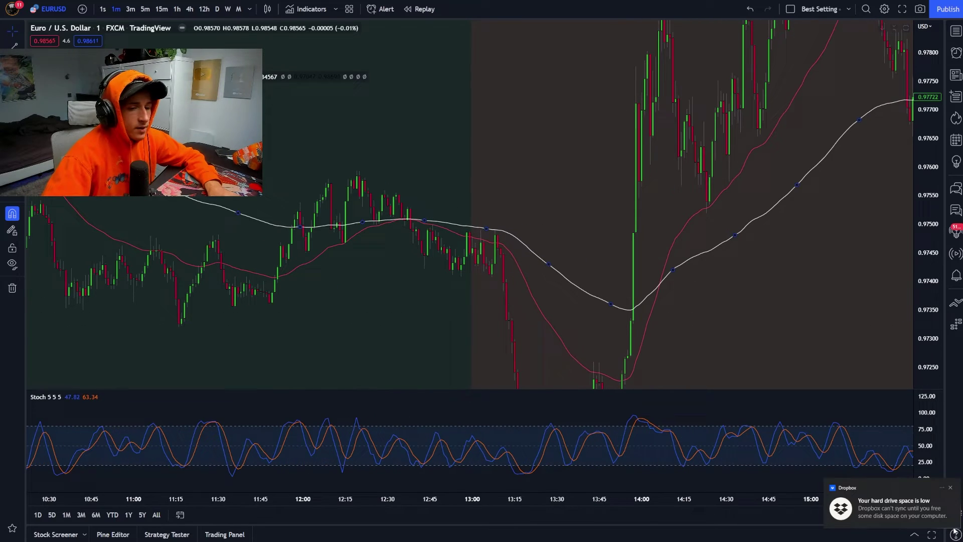
{"action": "left_click", "coordinate": [951, 488]}
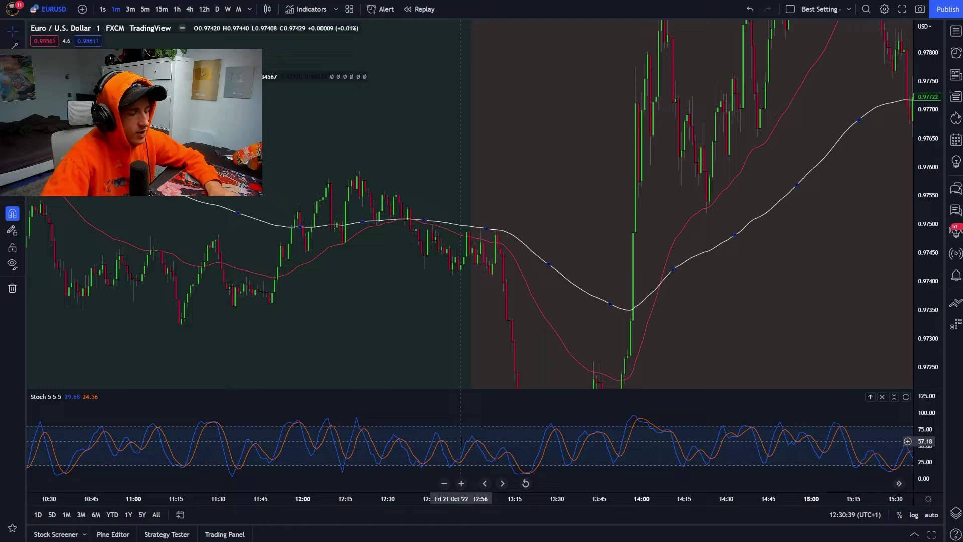
- Sketch with the brush the drop from about 12:37, the pullback to the white 150 EMA near 13:05 and a move above it
{"action": "left_click", "coordinate": [478, 323]}
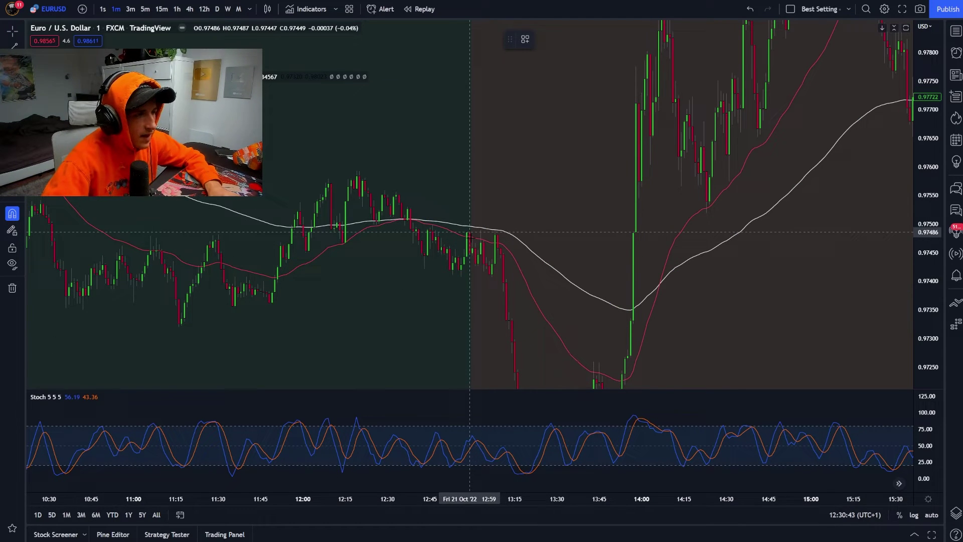
{"action": "left_click", "coordinate": [12, 32]}
{"action": "scroll", "coordinate": [329, 248], "scroll_direction": "up", "scroll_amount": 3}
{"action": "left_click_drag", "start_coordinate": [329, 248], "coordinate": [413, 246]}
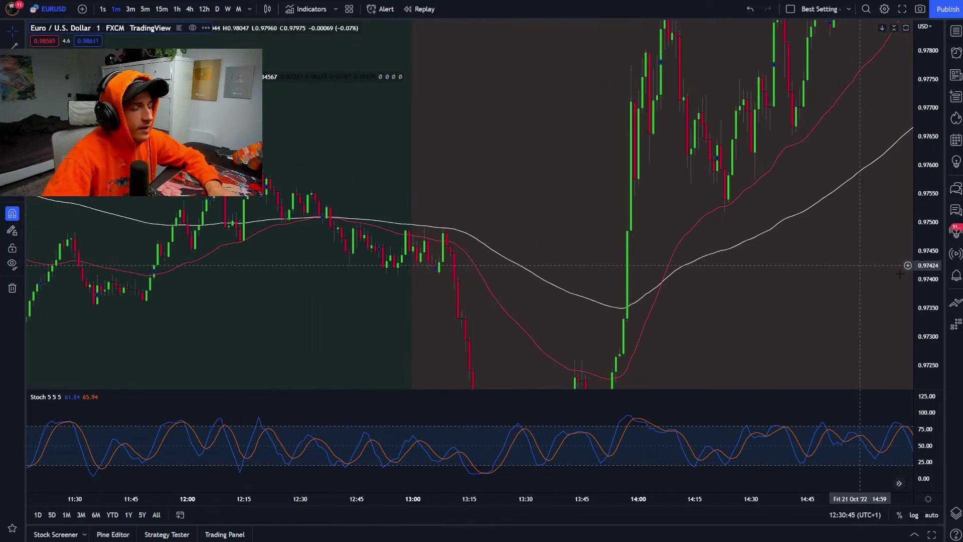
{"action": "left_click_drag", "start_coordinate": [477, 216], "coordinate": [532, 216]}
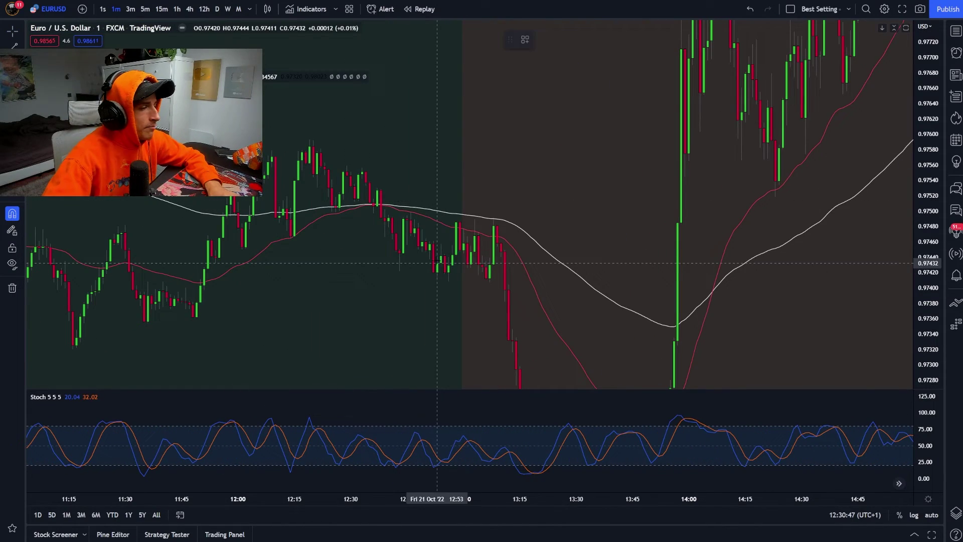
{"action": "mouse_move", "coordinate": [434, 273]}
{"action": "left_mouse_down"}
{"action": "mouse_move", "coordinate": [469, 248]}
{"action": "mouse_move", "coordinate": [483, 218]}
{"action": "left_mouse_up"}
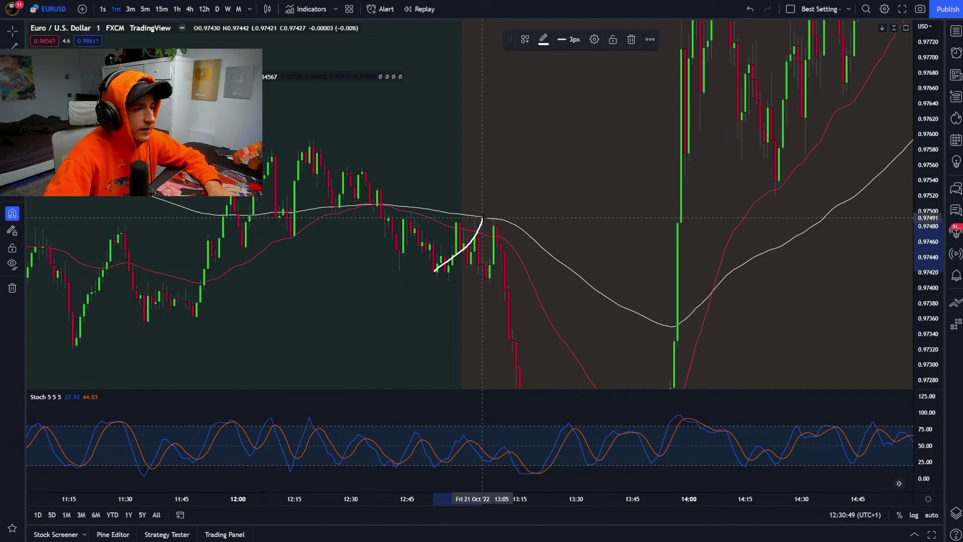
{"action": "left_click_drag", "start_coordinate": [375, 202], "coordinate": [435, 272]}
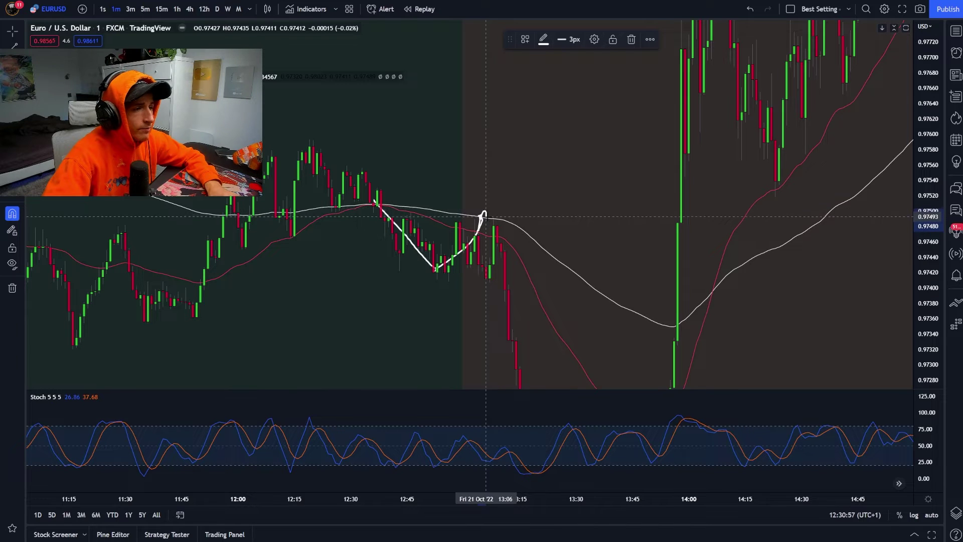
{"action": "left_click_drag", "start_coordinate": [495, 217], "coordinate": [505, 182]}
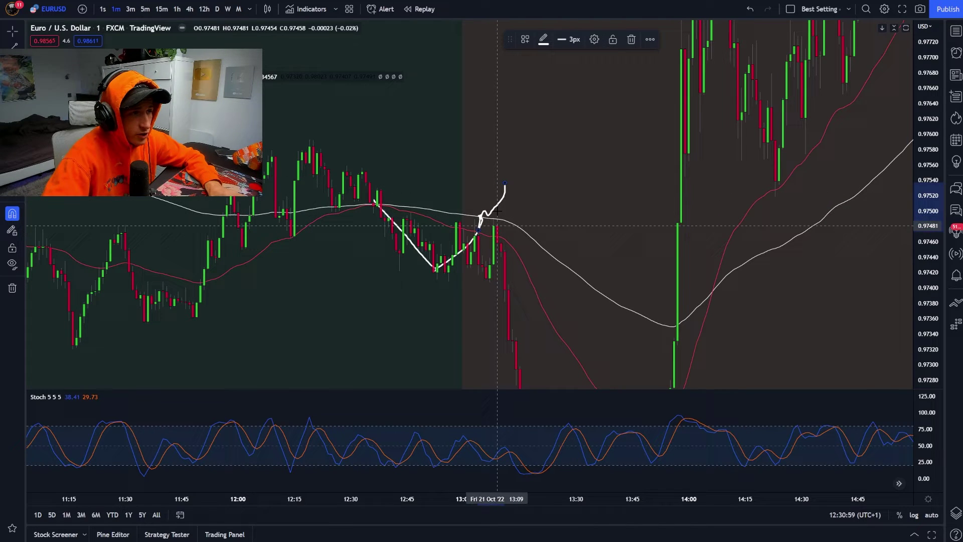
- Circle the 12:20 swing high, the lows near 12:14, 12:43 and 12:54, and the sketched peaks above the 150 EMA with the brush
{"action": "left_click_drag", "start_coordinate": [317, 150], "coordinate": [307, 147]}
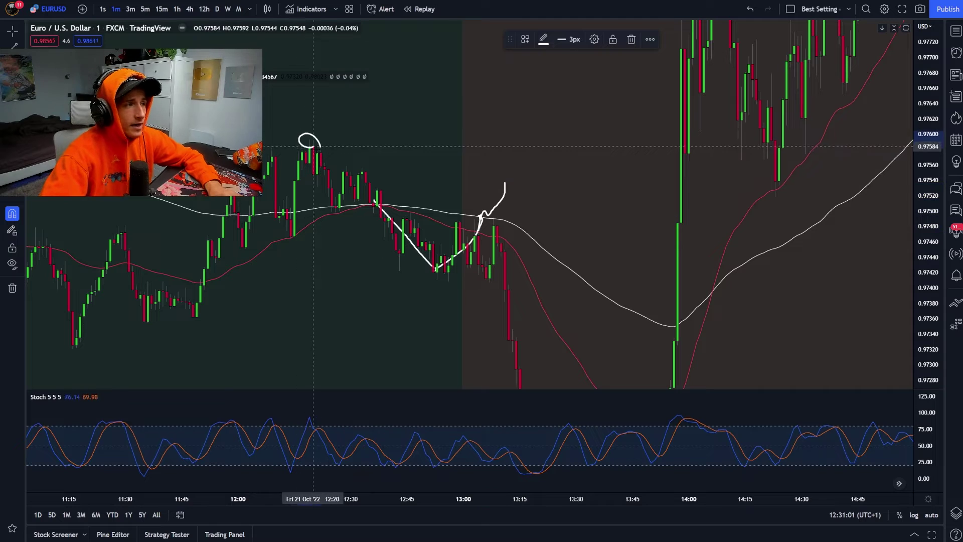
{"action": "mouse_move", "coordinate": [503, 174]}
{"action": "left_mouse_down"}
{"action": "mouse_move", "coordinate": [488, 183]}
{"action": "mouse_move", "coordinate": [494, 175]}
{"action": "left_mouse_up"}
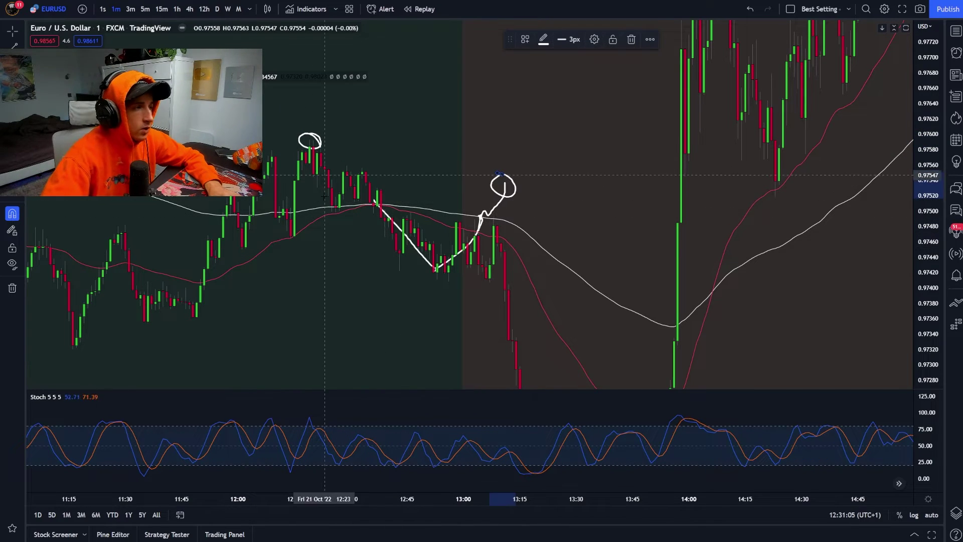
{"action": "left_click_drag", "start_coordinate": [292, 227], "coordinate": [289, 228]}
{"action": "mouse_move", "coordinate": [396, 254]}
{"action": "left_mouse_down"}
{"action": "mouse_move", "coordinate": [394, 273]}
{"action": "mouse_move", "coordinate": [385, 258]}
{"action": "left_mouse_up"}
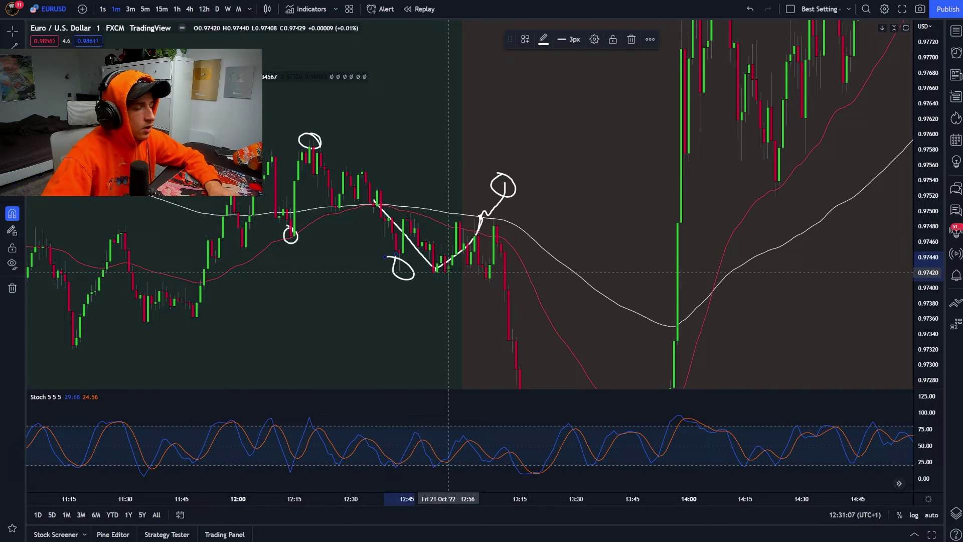
{"action": "left_click_drag", "start_coordinate": [446, 273], "coordinate": [422, 250]}
{"action": "left_click_drag", "start_coordinate": [500, 186], "coordinate": [490, 208]}
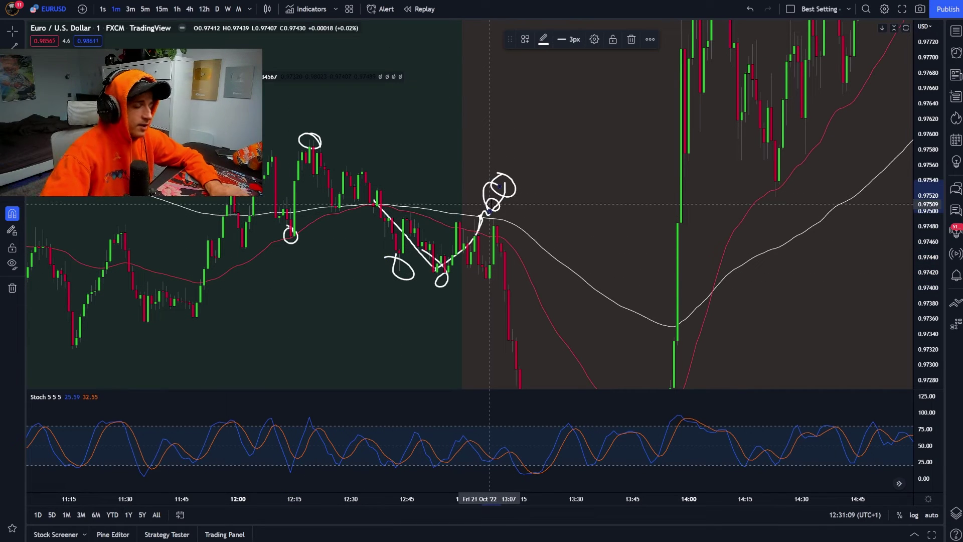
- Undo the freehand circles and pullback strokes around the 150 EMA
{"action": "key", "text": "ctrl+z"}
{"action": "key", "text": "ctrl+z"}
{"action": "key", "text": "ctrl+z"}
{"action": "key", "text": "ctrl+z"}
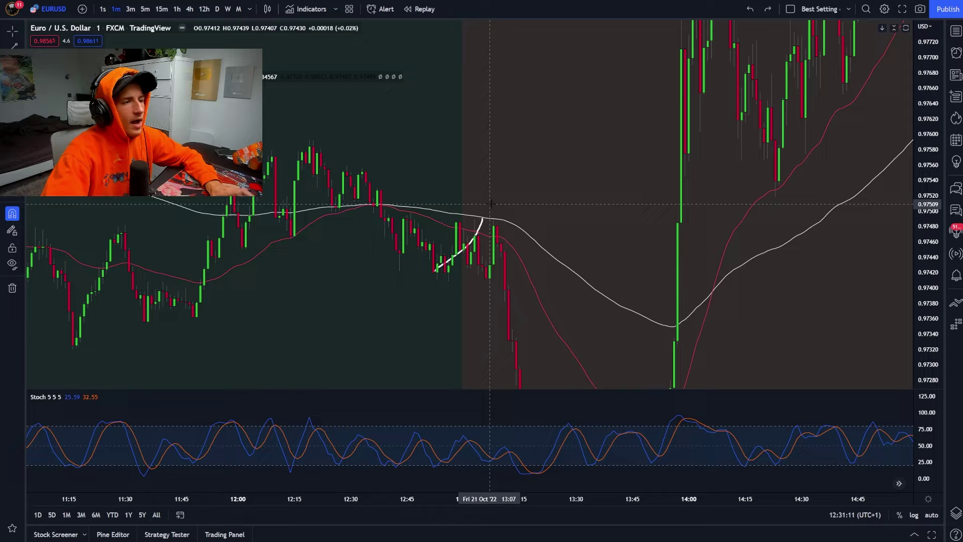
- Circle the spot on the white 150 EMA just above the 13:08 candle with a small brush stroke
{"action": "left_click_drag", "start_coordinate": [492, 215], "coordinate": [492, 217]}
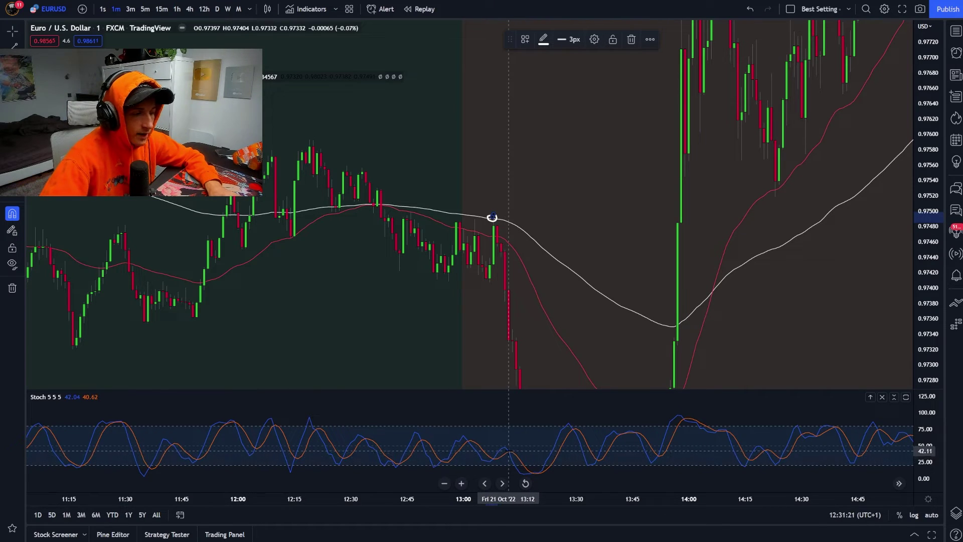
{"action": "left_click", "coordinate": [8, 36]}
{"action": "left_click_drag", "start_coordinate": [590, 181], "coordinate": [534, 137]}
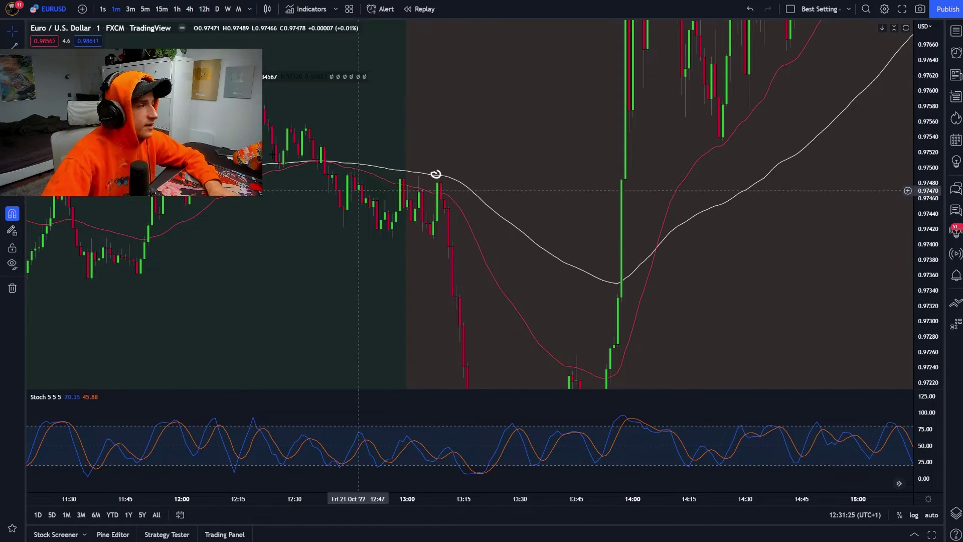
- Place a Short Position with its entry at 0.97332 on the 13:12 candle and its stop at 0.97493 by the 150 EMA
{"action": "left_click", "coordinate": [21, 133]}
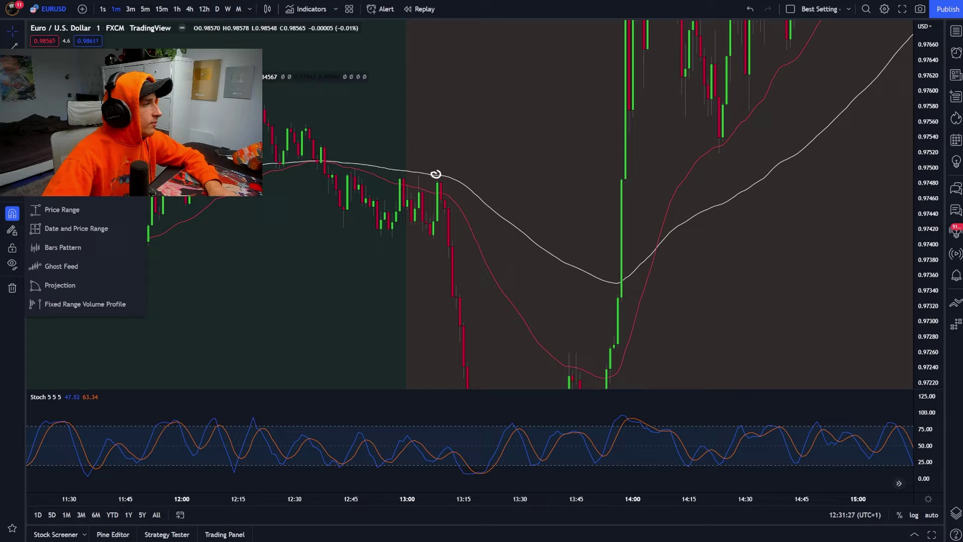
{"action": "left_click", "coordinate": [55, 154]}
{"action": "left_click", "coordinate": [448, 247]}
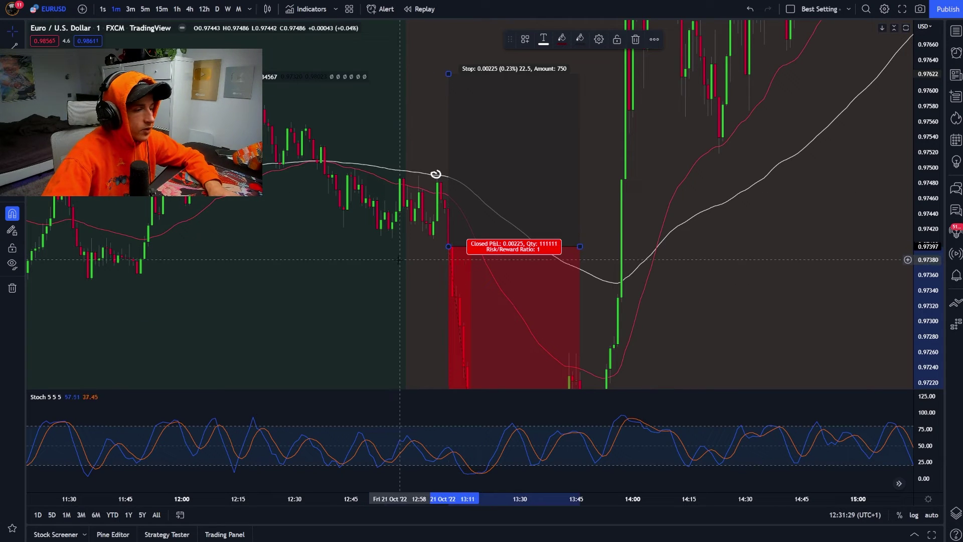
{"action": "left_click_drag", "start_coordinate": [449, 247], "coordinate": [452, 297]}
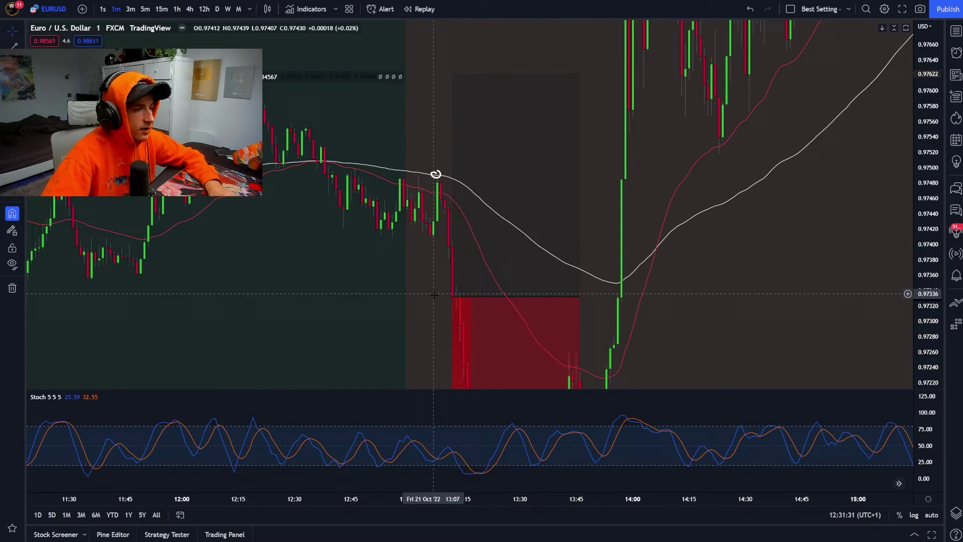
{"action": "left_click_drag", "start_coordinate": [453, 74], "coordinate": [456, 175]}
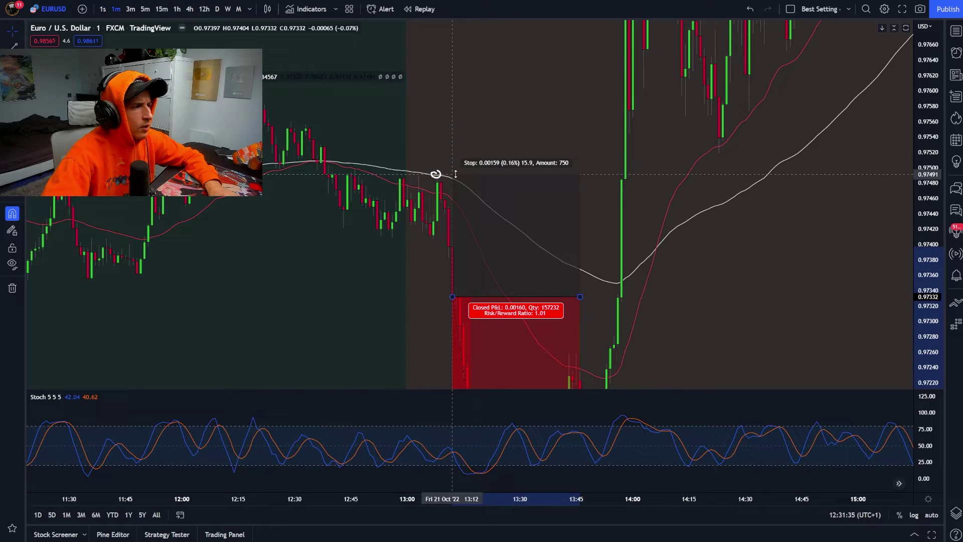
- Lower the short position's target to 0.97090 for a risk/reward ratio of 1.5
{"action": "left_click_drag", "start_coordinate": [426, 248], "coordinate": [388, 138]}
{"action": "left_click_drag", "start_coordinate": [927, 174], "coordinate": [927, 233]}
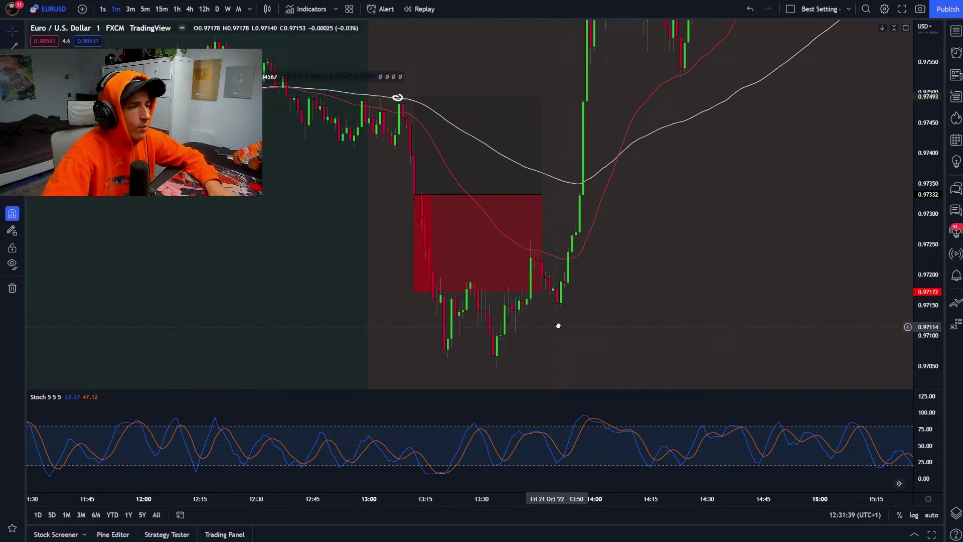
{"action": "left_click_drag", "start_coordinate": [559, 325], "coordinate": [571, 315]}
{"action": "left_click_drag", "start_coordinate": [426, 281], "coordinate": [426, 331]}
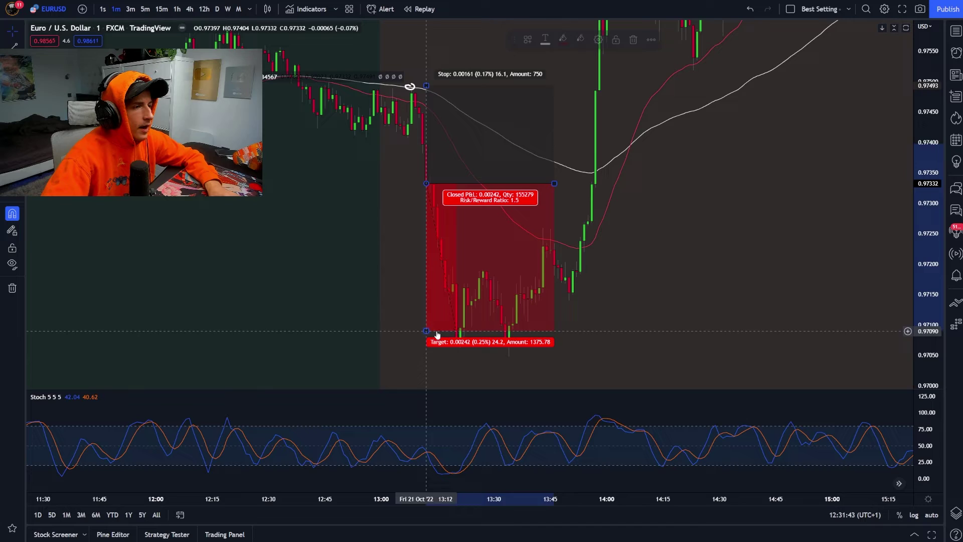
- Delete the circle on the 150 EMA and the short position from the chart
{"action": "left_click_drag", "start_coordinate": [674, 302], "coordinate": [707, 325]}
{"action": "left_click_drag", "start_coordinate": [923, 190], "coordinate": [923, 239]}
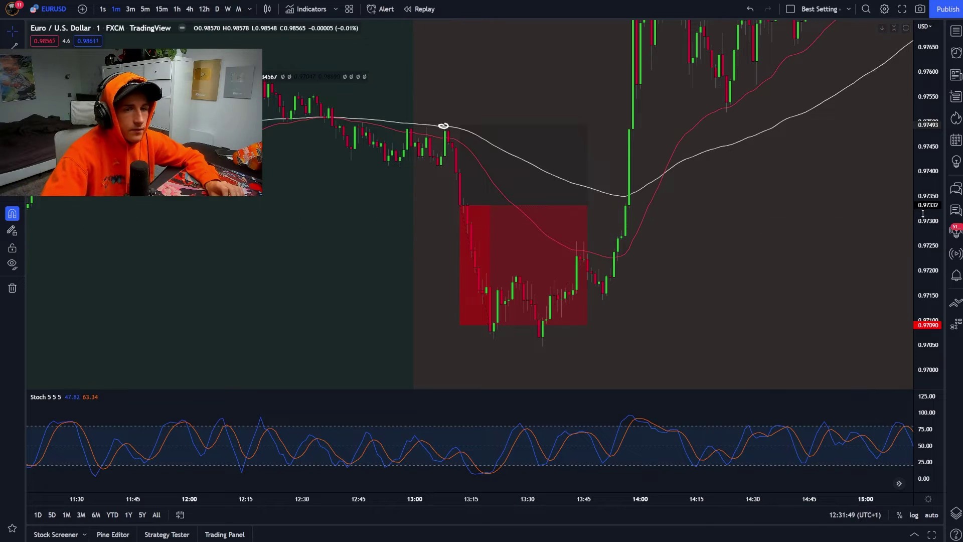
{"action": "left_click_drag", "start_coordinate": [728, 223], "coordinate": [731, 243]}
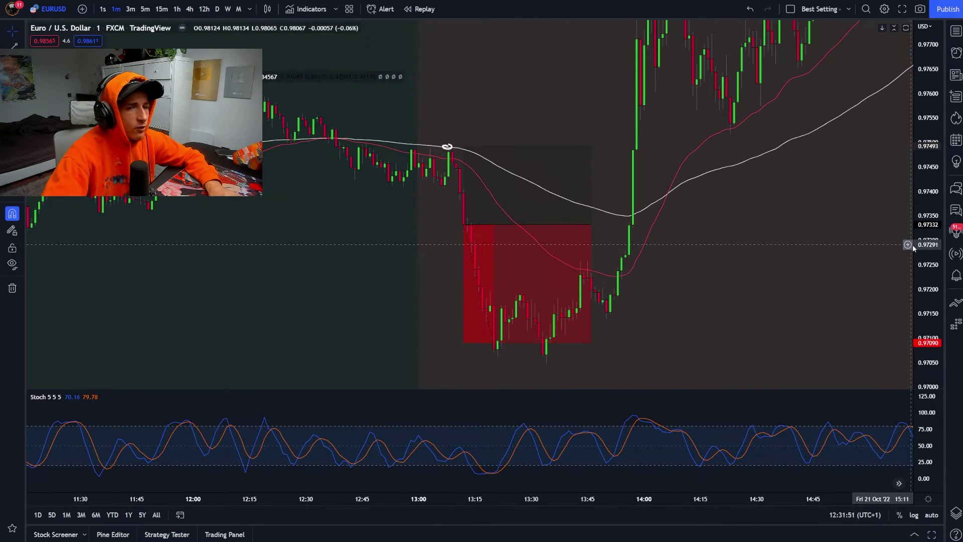
{"action": "left_click_drag", "start_coordinate": [924, 246], "coordinate": [923, 230]}
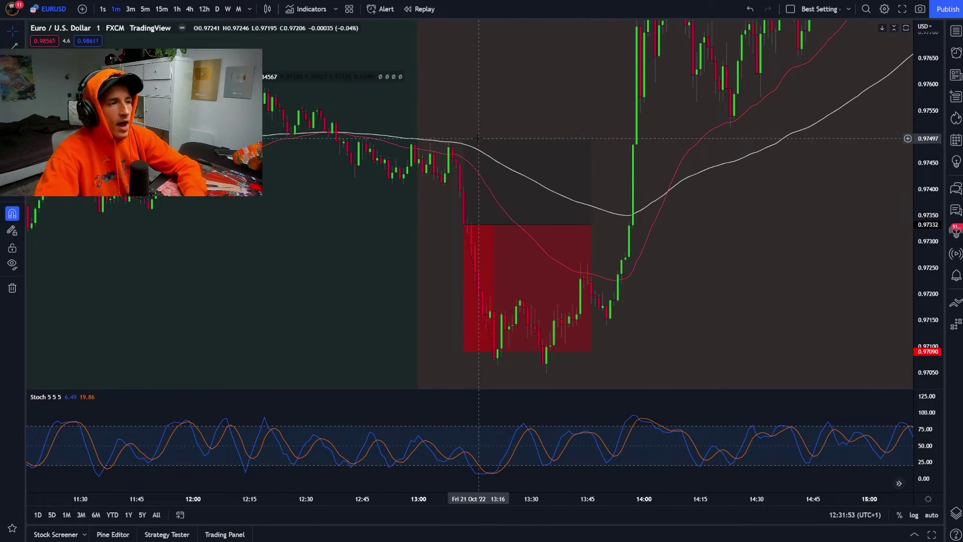
{"action": "left_click", "coordinate": [486, 212]}
{"action": "key", "text": "Delete"}
{"action": "scroll", "coordinate": [484, 228], "scroll_direction": "down", "scroll_amount": 3}
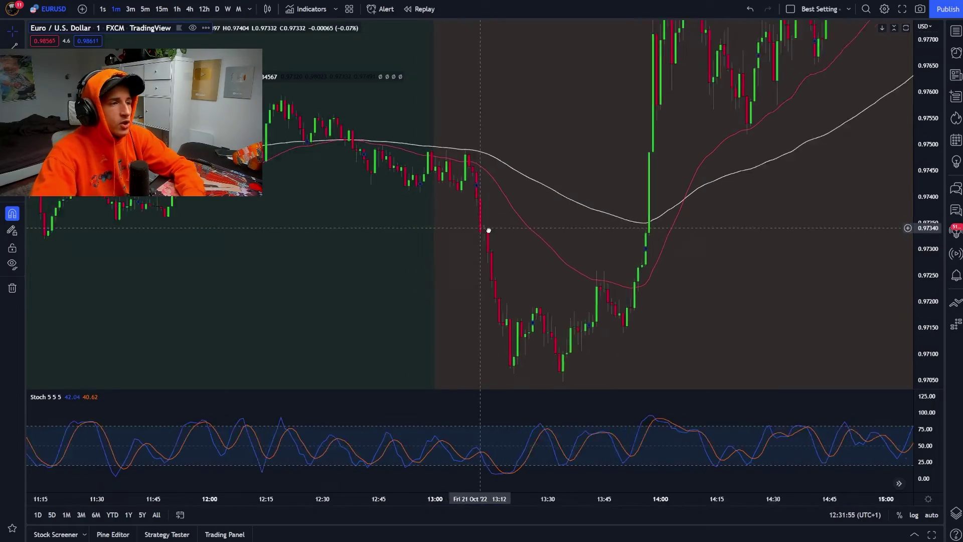
{"action": "scroll", "coordinate": [497, 248], "scroll_direction": "down", "scroll_amount": 5}
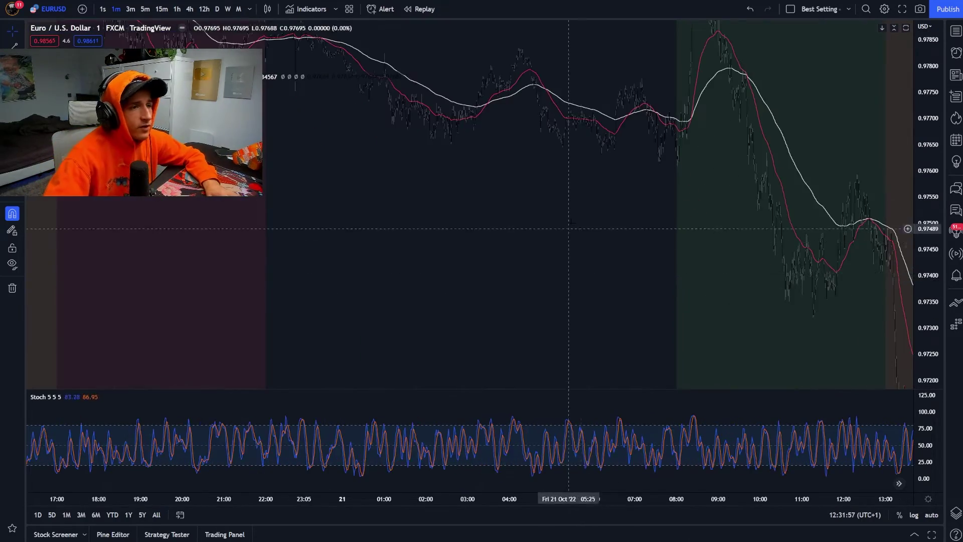
- Examine price against the two EMAs and the Stochastic across the 21 October morning session and back to the 20 October session
{"action": "scroll", "coordinate": [583, 307], "scroll_direction": "up", "scroll_amount": 5}
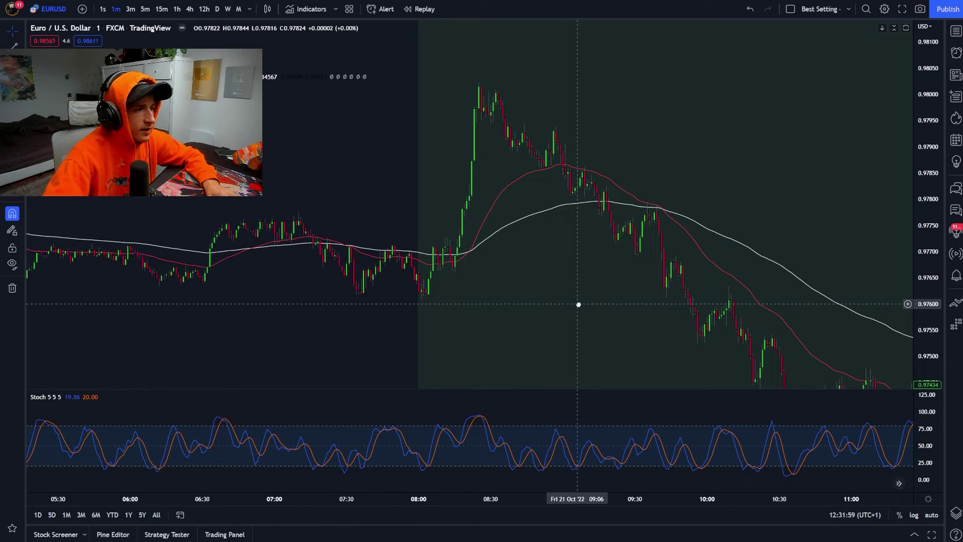
{"action": "left_click_drag", "start_coordinate": [920, 299], "coordinate": [921, 263]}
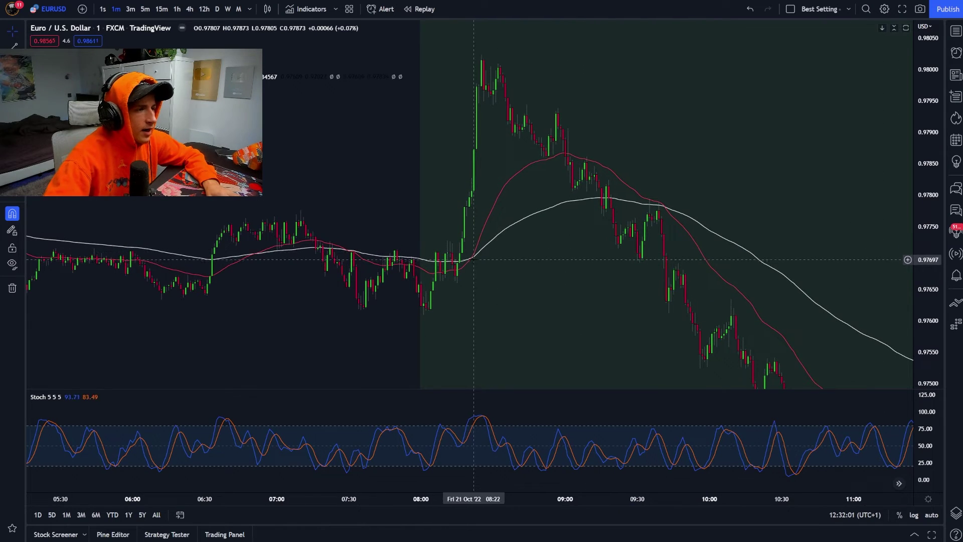
{"action": "mouse_move", "coordinate": [474, 265]}
{"action": "left_mouse_down"}
{"action": "mouse_move", "coordinate": [508, 280]}
{"action": "mouse_move", "coordinate": [464, 278]}
{"action": "left_mouse_up"}
{"action": "scroll", "coordinate": [496, 303], "scroll_direction": "up", "scroll_amount": 3}
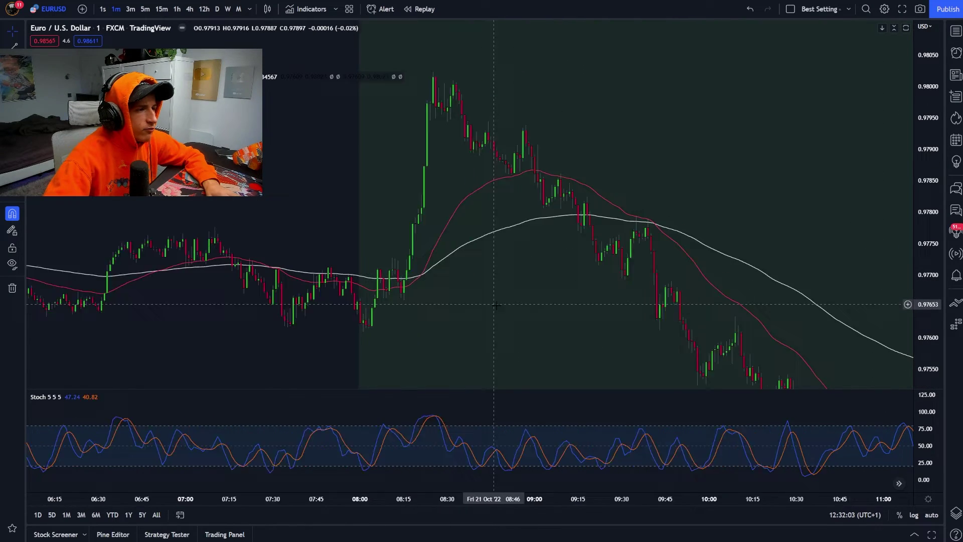
{"action": "left_click_drag", "start_coordinate": [387, 292], "coordinate": [582, 296]}
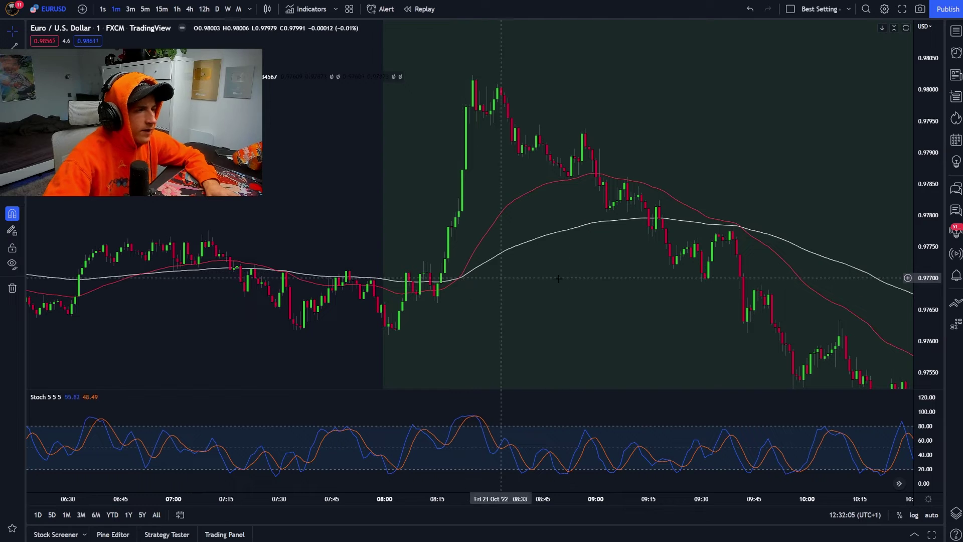
{"action": "left_click_drag", "start_coordinate": [925, 269], "coordinate": [926, 262]}
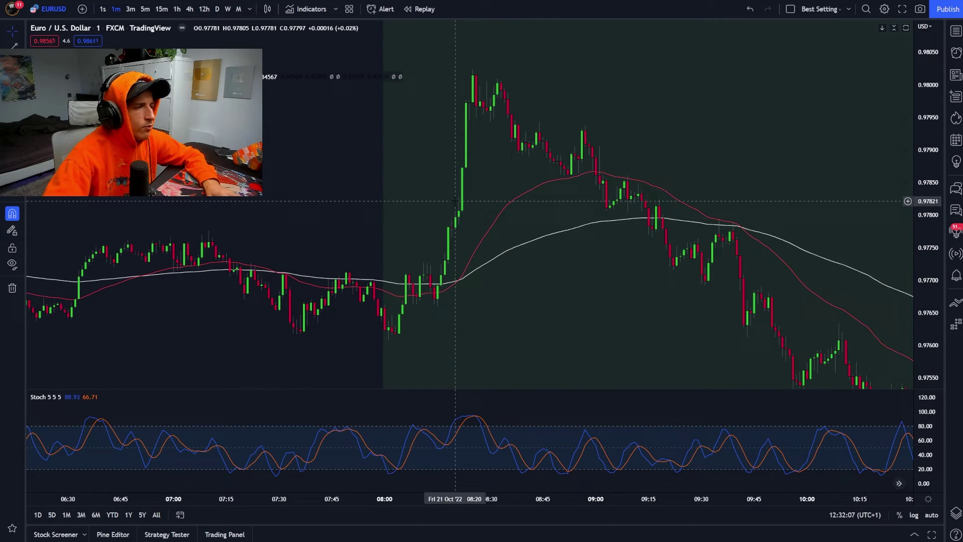
{"action": "left_click_drag", "start_coordinate": [654, 221], "coordinate": [525, 215]}
{"action": "scroll", "coordinate": [596, 223], "scroll_direction": "down", "scroll_amount": 8}
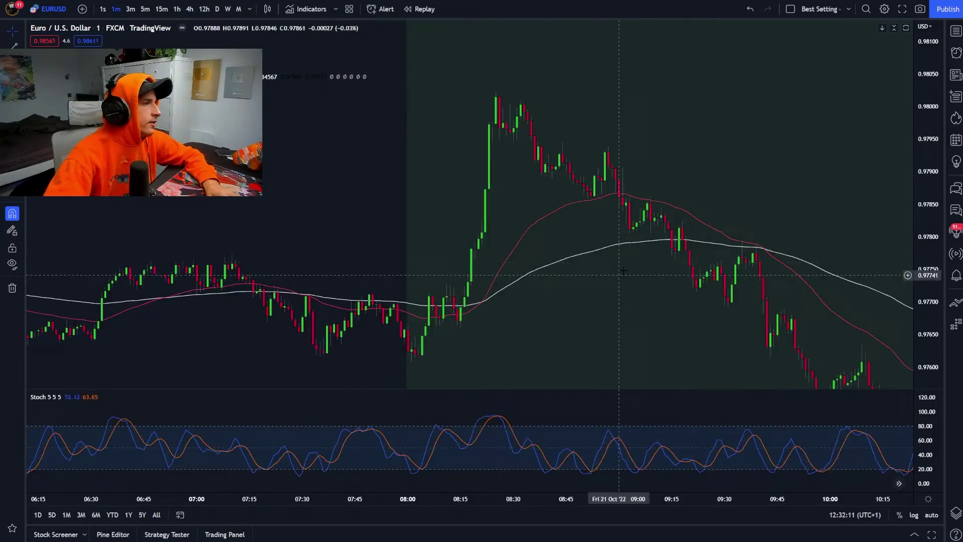
{"action": "scroll", "coordinate": [677, 306], "scroll_direction": "up", "scroll_amount": 5}
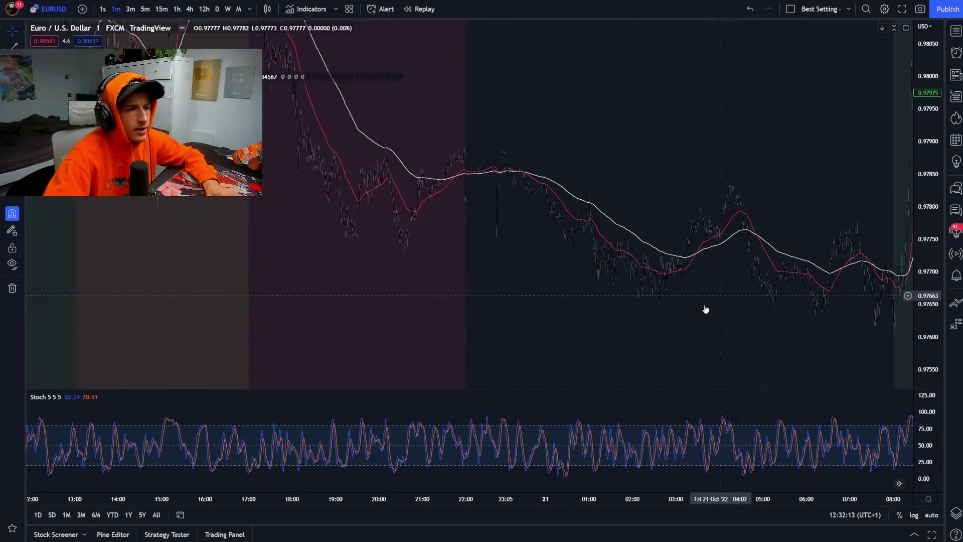
{"action": "scroll", "coordinate": [544, 303], "scroll_direction": "right", "scroll_amount": 4}
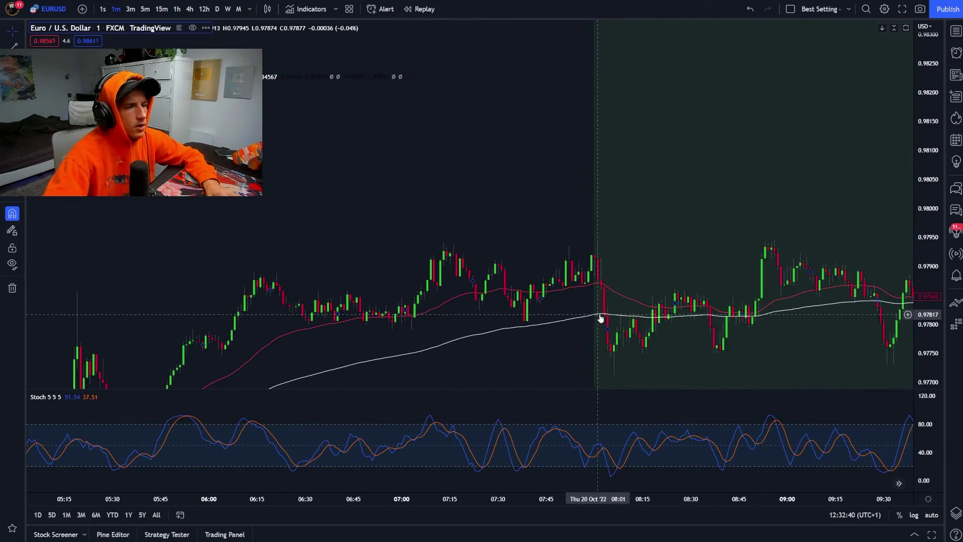
{"action": "scroll", "coordinate": [679, 274], "scroll_direction": "right", "scroll_amount": 2}
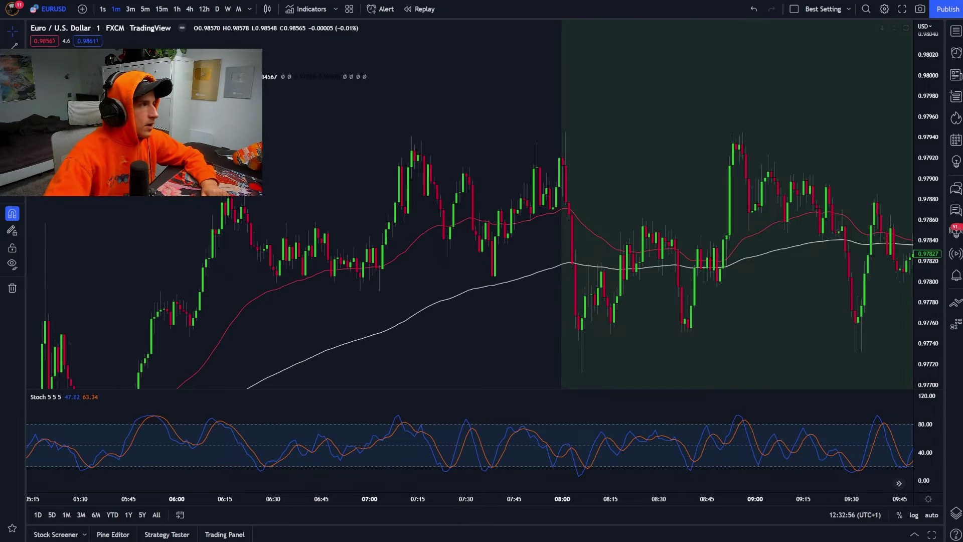
- Circle the 20 October pullback low near 07:00 and try circling the 07:38 low just above the white 150 EMA
{"action": "left_click_drag", "start_coordinate": [495, 276], "coordinate": [492, 276]}
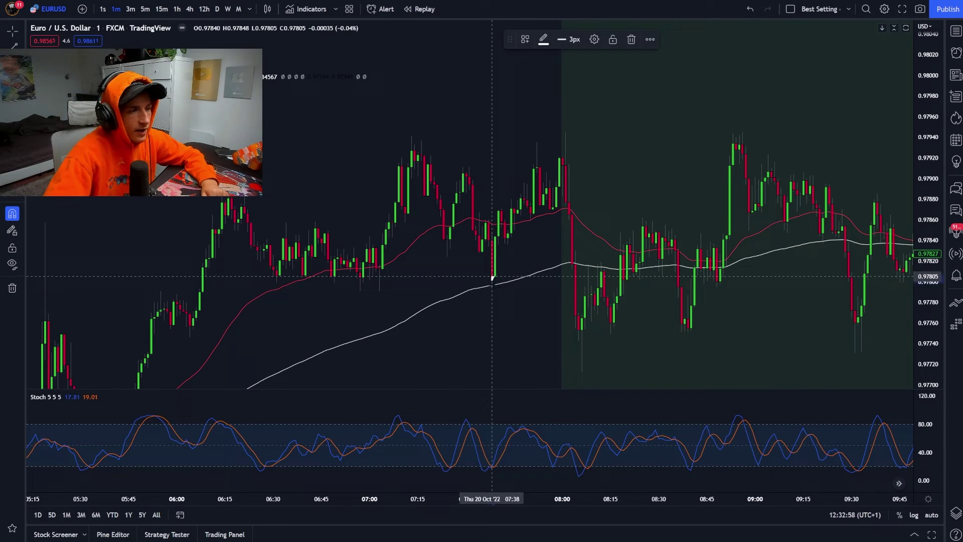
{"action": "key", "text": "ctrl+z"}
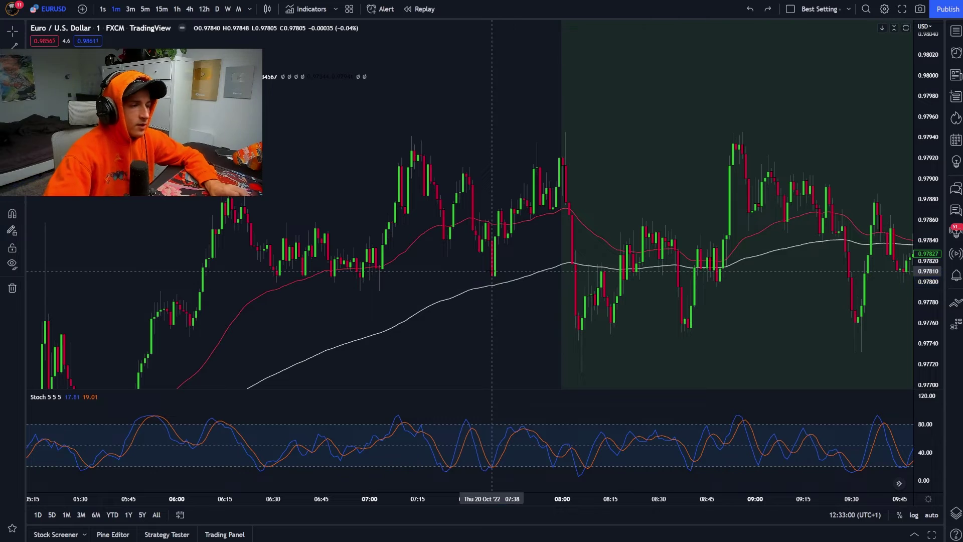
{"action": "mouse_move", "coordinate": [376, 273]}
{"action": "left_mouse_down"}
{"action": "mouse_move", "coordinate": [382, 283]}
{"action": "mouse_move", "coordinate": [370, 279]}
{"action": "left_mouse_up"}
{"action": "left_click_drag", "start_coordinate": [493, 275], "coordinate": [493, 276]}
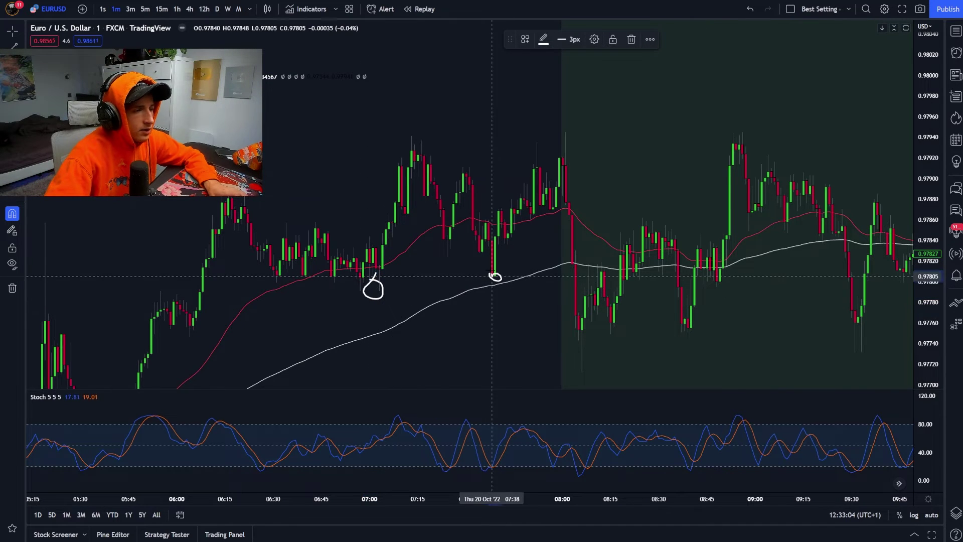
{"action": "key", "text": "ctrl+z"}
- Mark the swing highs near 06:15 and 07:15 with brush strokes, and undo all the freehand marks on the chart
{"action": "left_click_drag", "start_coordinate": [242, 197], "coordinate": [215, 199]}
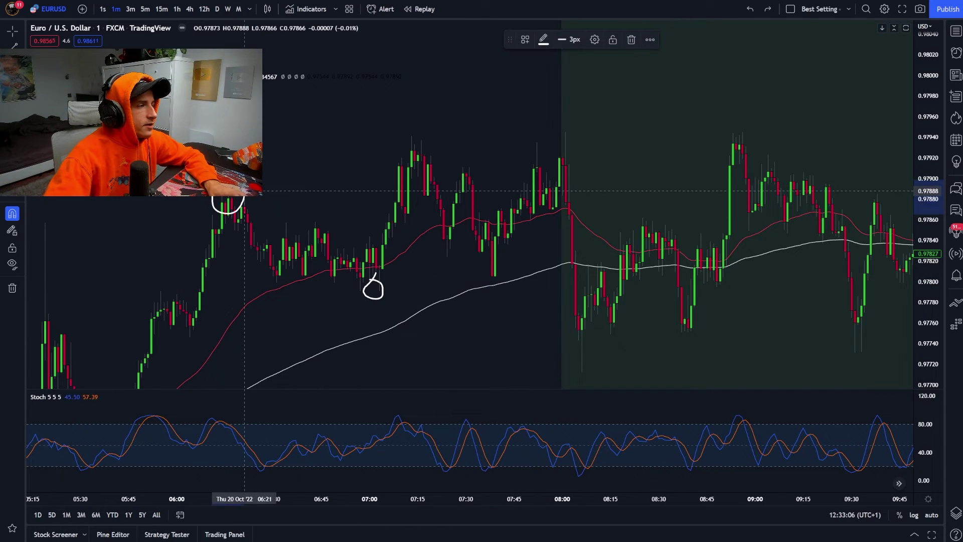
{"action": "mouse_move", "coordinate": [416, 125]}
{"action": "left_mouse_down"}
{"action": "mouse_move", "coordinate": [418, 155]}
{"action": "mouse_move", "coordinate": [401, 133]}
{"action": "mouse_move", "coordinate": [266, 165]}
{"action": "mouse_move", "coordinate": [286, 154]}
{"action": "left_mouse_up"}
{"action": "key", "text": "ctrl+z"}
{"action": "key", "text": "ctrl+z"}
{"action": "key", "text": "ctrl+z"}
{"action": "key", "text": "ctrl+z"}
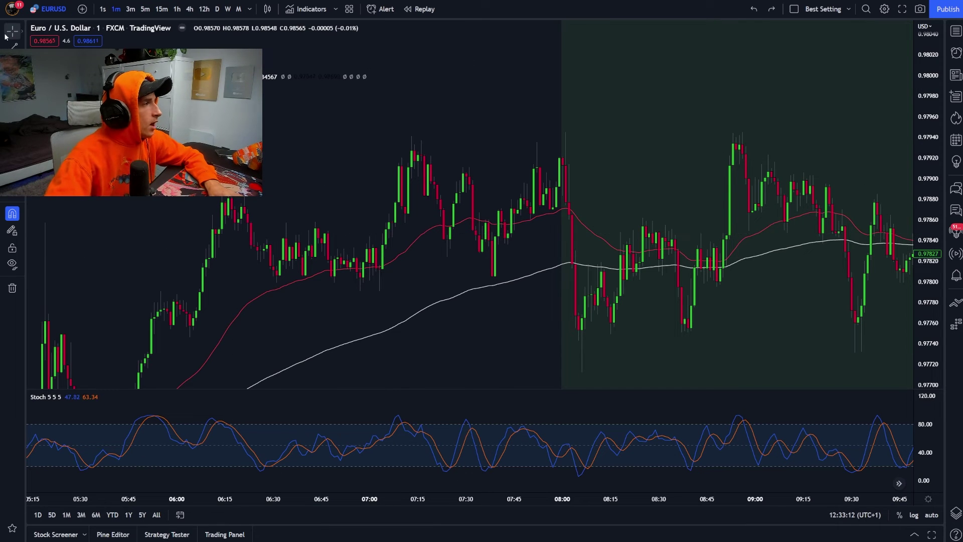
- Place a Long Position with its entry at 0.97844 on the green candle rising from the 07:38 low on 20 October
{"action": "left_click", "coordinate": [23, 134]}
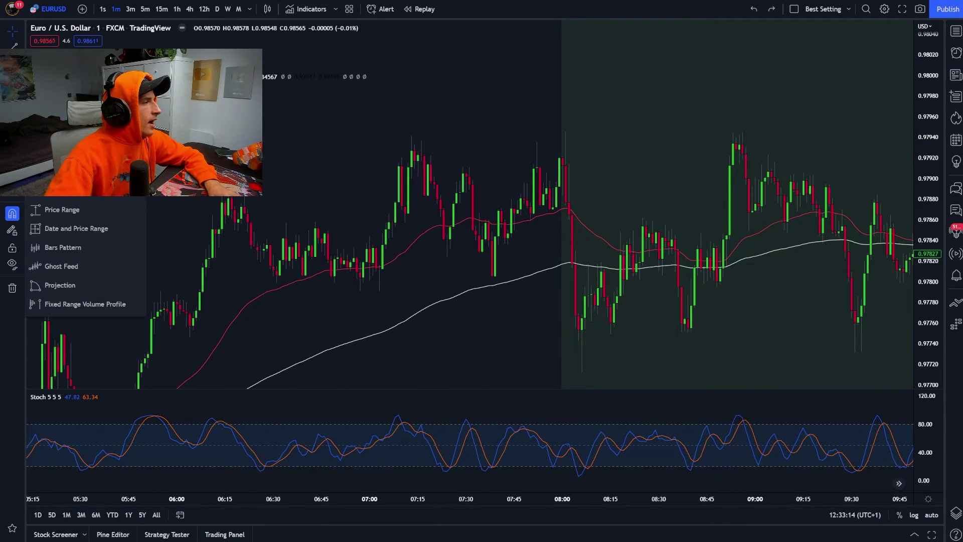
{"action": "left_click", "coordinate": [495, 236]}
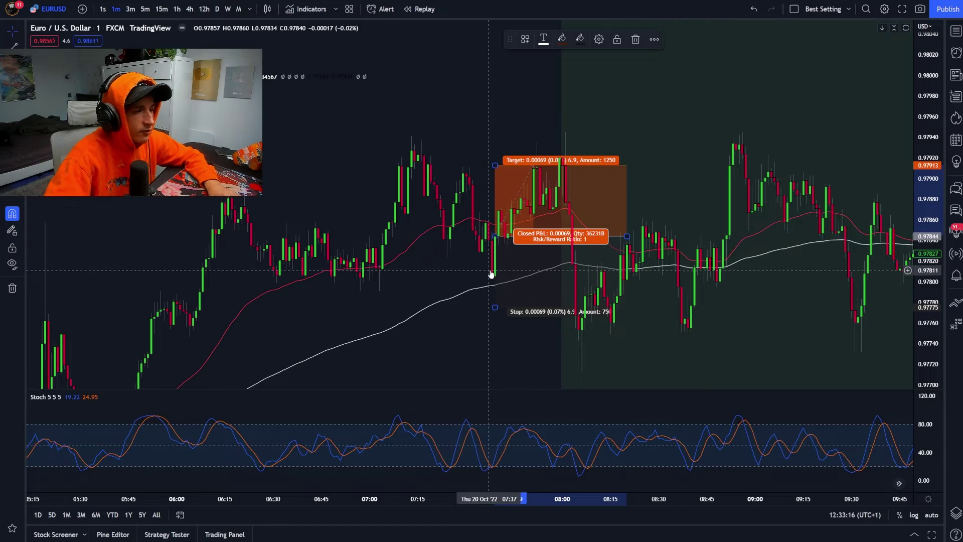
{"action": "left_click", "coordinate": [476, 259]}
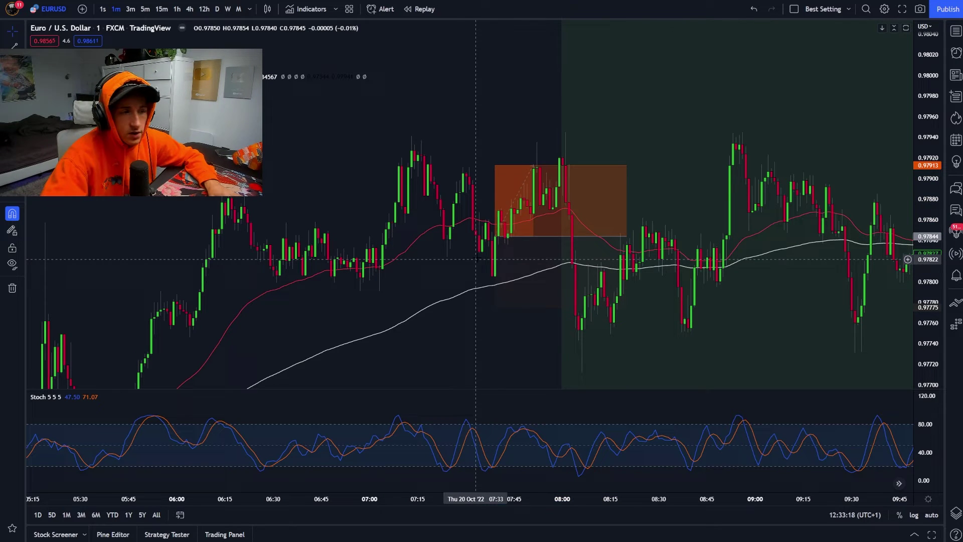
- Tighten the long position's stop toward the white 150 EMA and raise its target
{"action": "left_click_drag", "start_coordinate": [501, 308], "coordinate": [465, 271]}
{"action": "left_click", "coordinate": [479, 270]}
{"action": "left_click_drag", "start_coordinate": [483, 166], "coordinate": [459, 138]}
{"action": "left_click", "coordinate": [488, 142]}
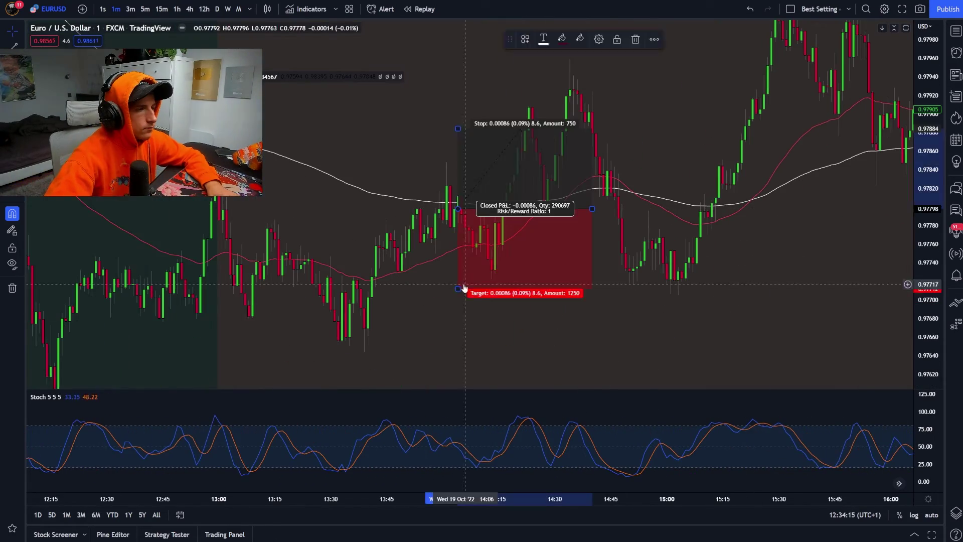
- Move the target of the 19 October short position closer to its 0.97798 entry
{"action": "left_click_drag", "start_coordinate": [463, 286], "coordinate": [457, 271]}
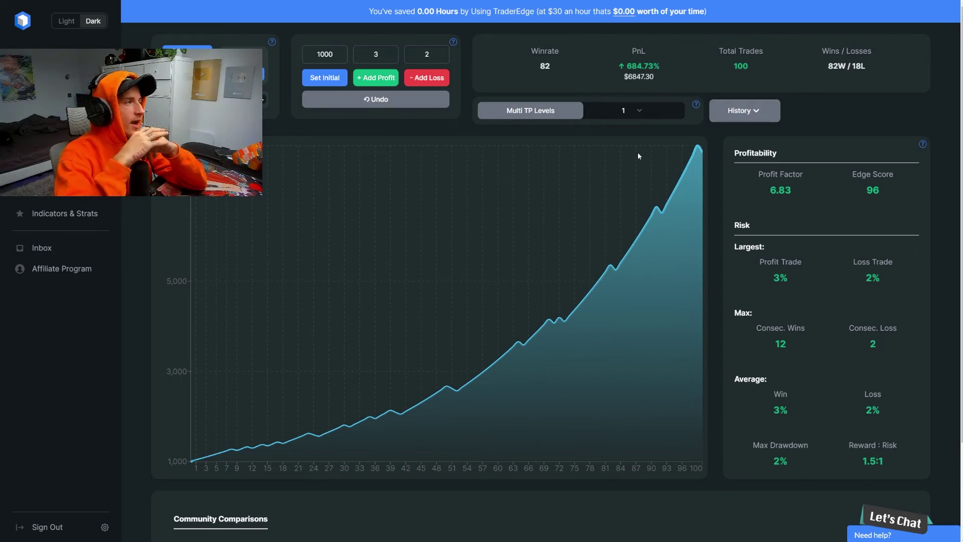